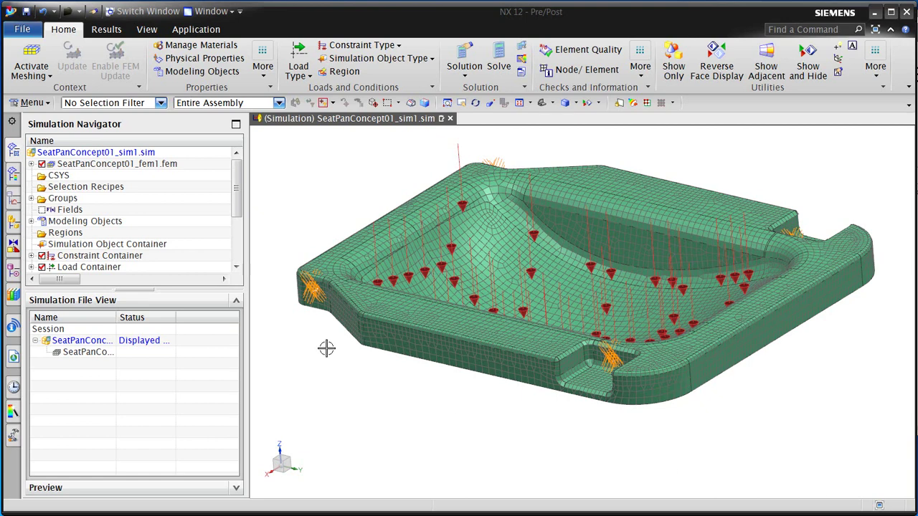
- Inspect the Mounting Holes constraint and the Force(1) load of the SeatLoad LinearStatics solution by highlighting each on the model
{"action": "left_click_drag", "start_coordinate": [237, 192], "coordinate": [237, 237]}
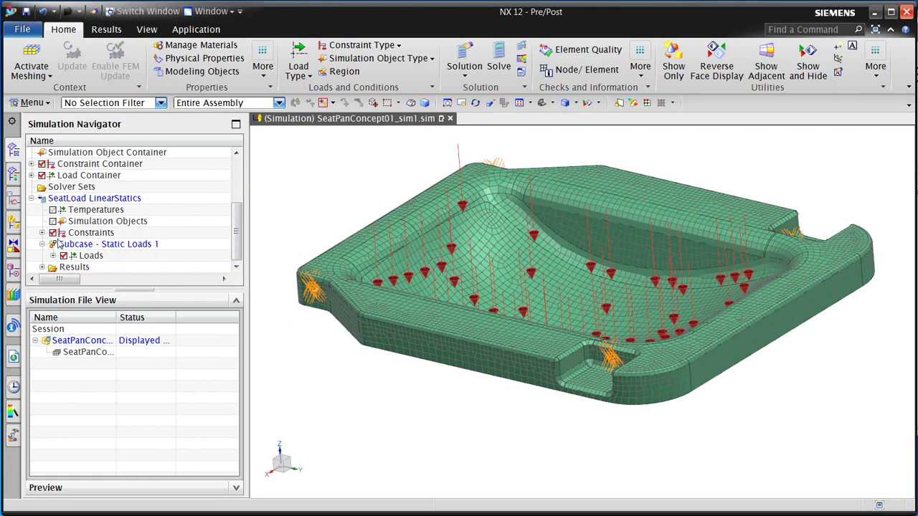
{"action": "left_click", "coordinate": [42, 232]}
{"action": "left_click", "coordinate": [86, 243]}
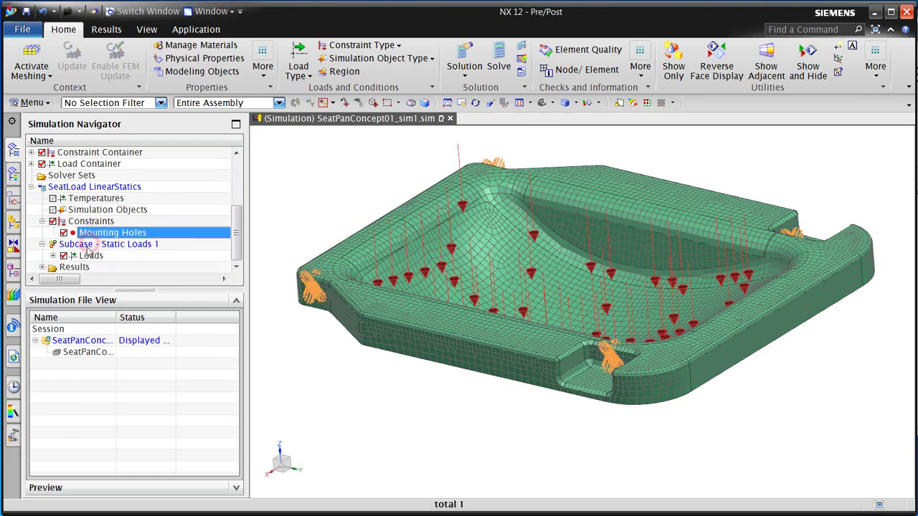
{"action": "left_click", "coordinate": [52, 255]}
{"action": "left_click", "coordinate": [89, 267]}
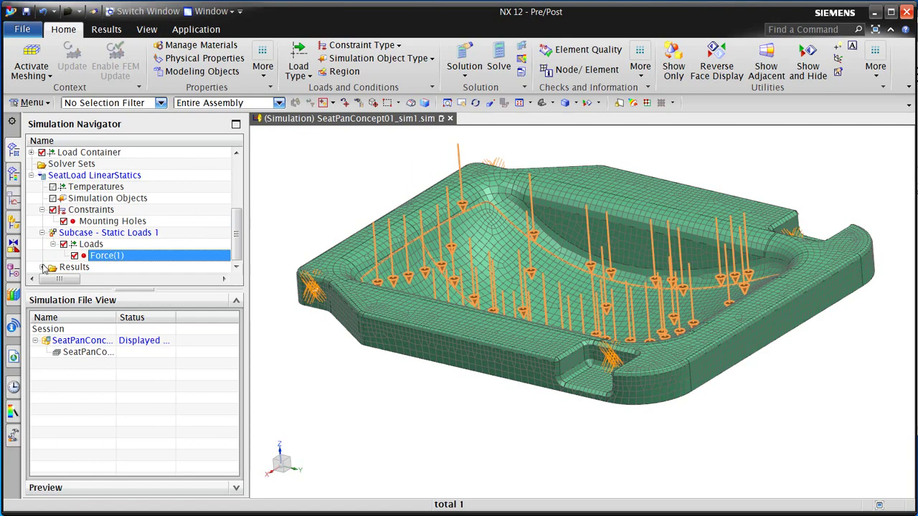
- Open the structural results of SeatLoad LinearStatics and plot the nodal displacement contour
{"action": "left_click", "coordinate": [43, 267]}
{"action": "double_click", "coordinate": [44, 265]}
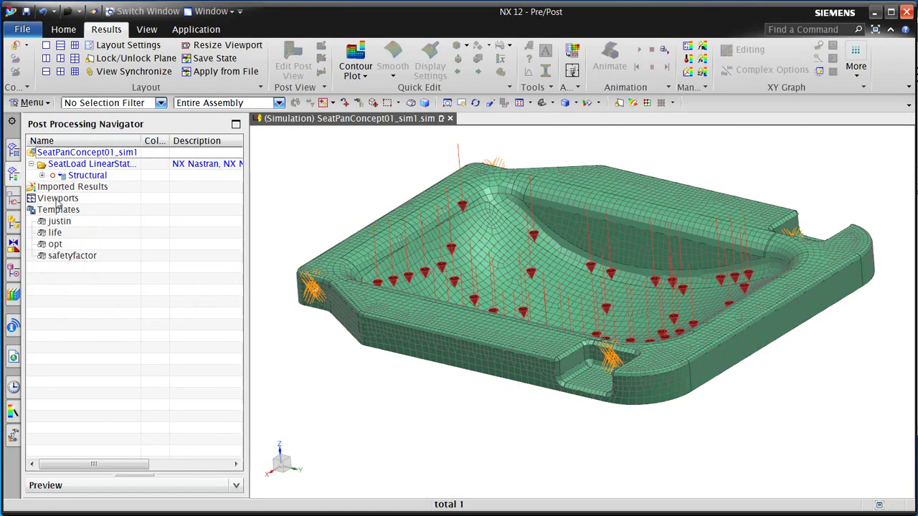
{"action": "left_click", "coordinate": [41, 175]}
{"action": "double_click", "coordinate": [107, 186]}
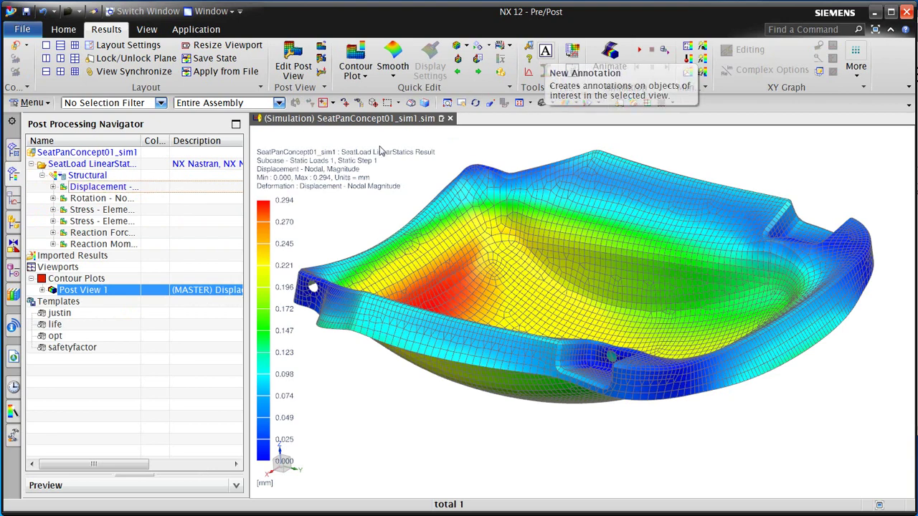
- Show the minimum and maximum annotations on the displacement plot, and return to the simulation model view
{"action": "left_click", "coordinate": [41, 289]}
{"action": "left_click", "coordinate": [64, 313]}
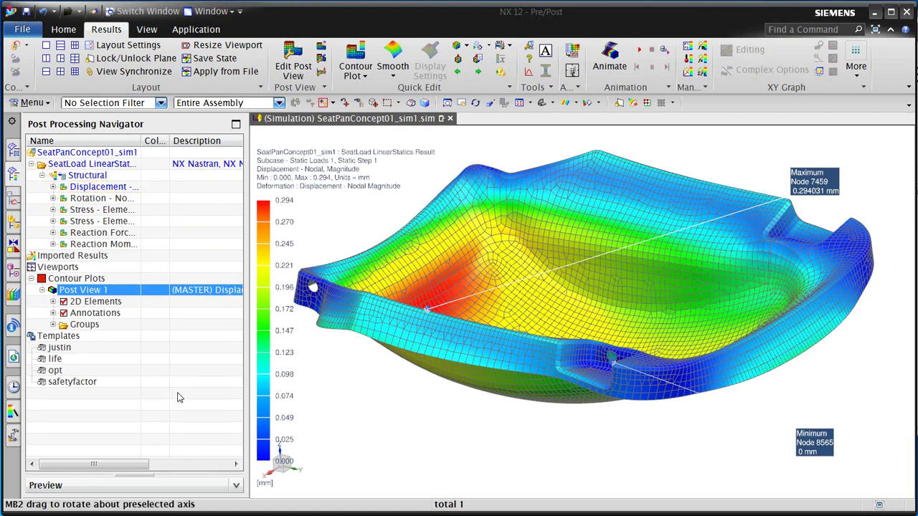
{"action": "left_click", "coordinate": [16, 45]}
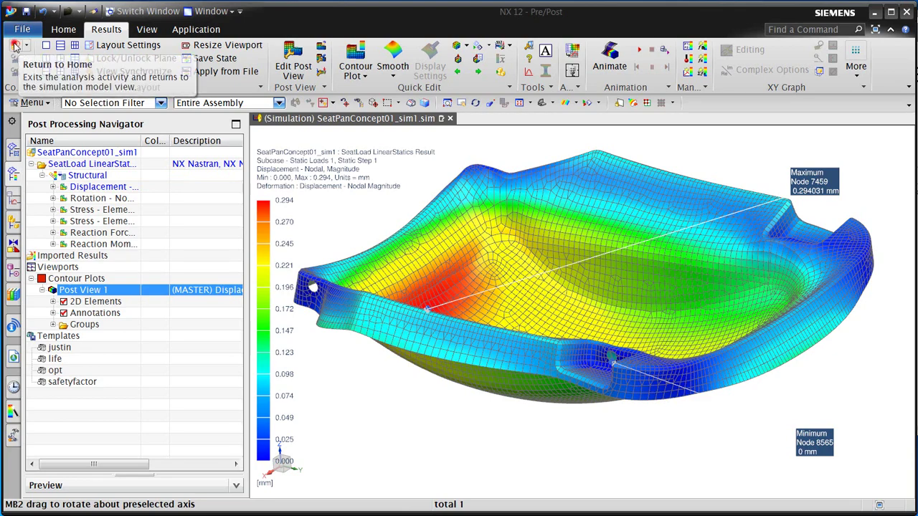
- Start a new solution in the SeatPanConcept01_sim1 simulation with solution type SOL 200 Topology Optimization
{"action": "scroll", "coordinate": [143, 204], "scroll_direction": "up", "scroll_amount": 4}
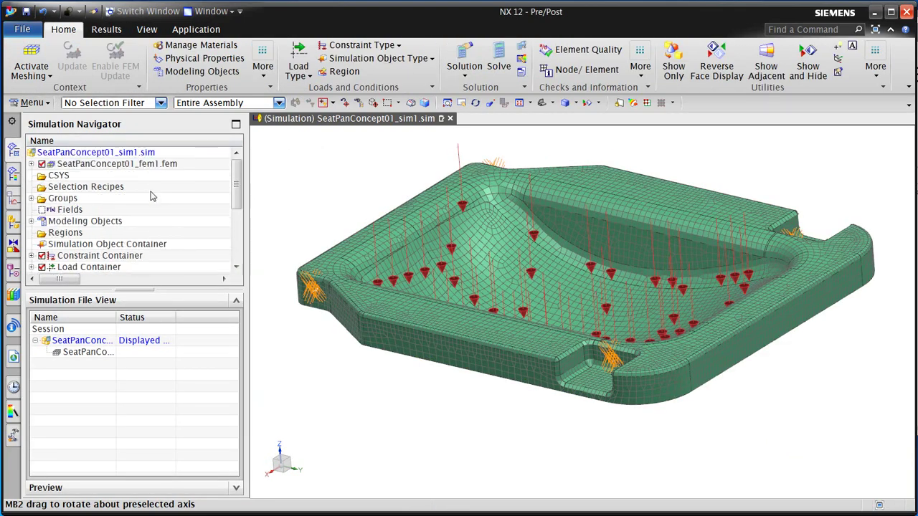
{"action": "right_click", "coordinate": [104, 153]}
{"action": "left_click", "coordinate": [153, 196]}
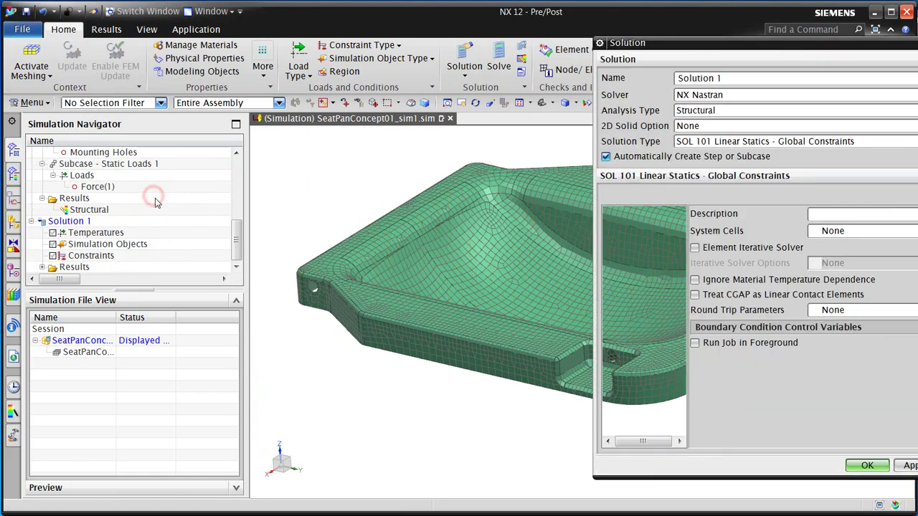
{"action": "left_click_drag", "start_coordinate": [688, 7], "coordinate": [426, 55]}
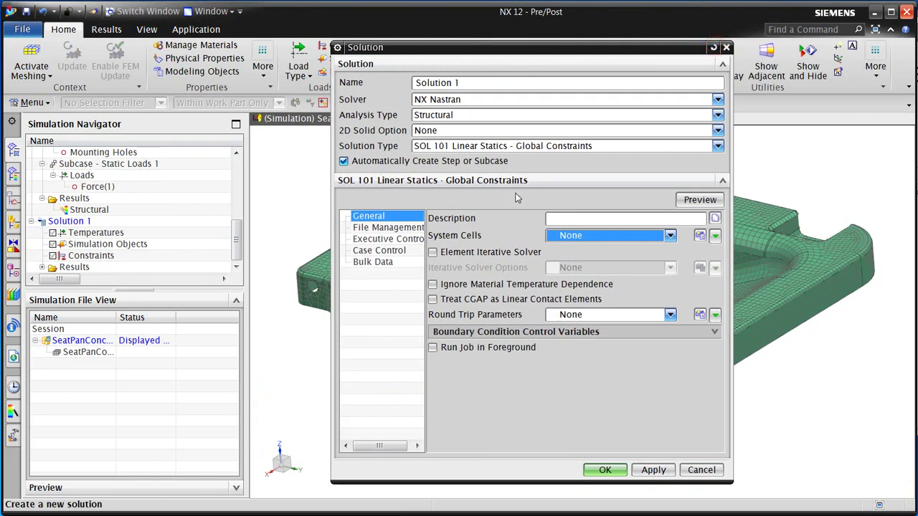
{"action": "left_click", "coordinate": [534, 146]}
{"action": "left_click_drag", "start_coordinate": [723, 224], "coordinate": [723, 282]}
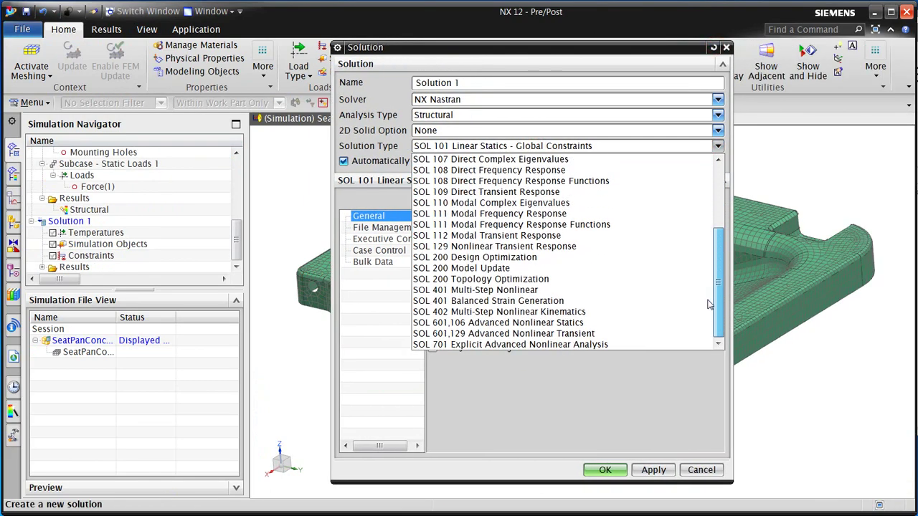
{"action": "left_click", "coordinate": [513, 282]}
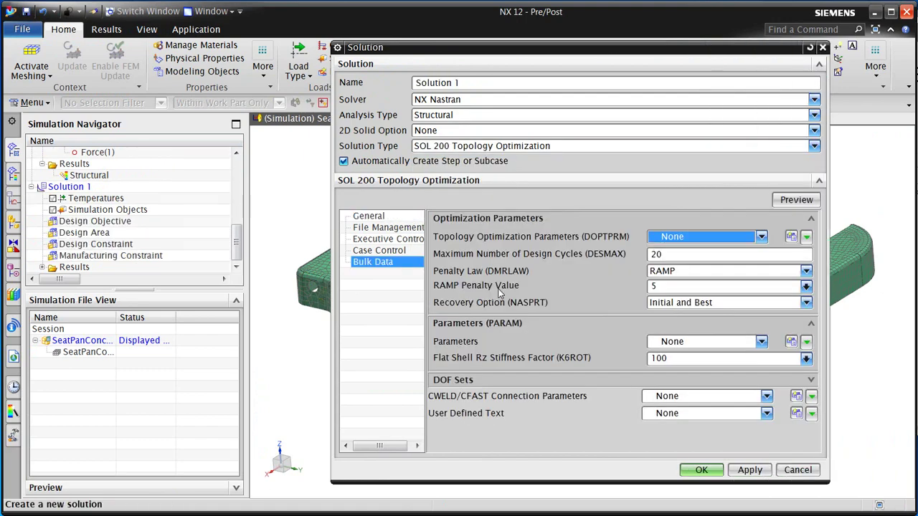
- Set the maximum number of design cycles to 35 and create the solution with one Nastopt - Statics step
{"action": "left_click_drag", "start_coordinate": [599, 55], "coordinate": [369, 56]}
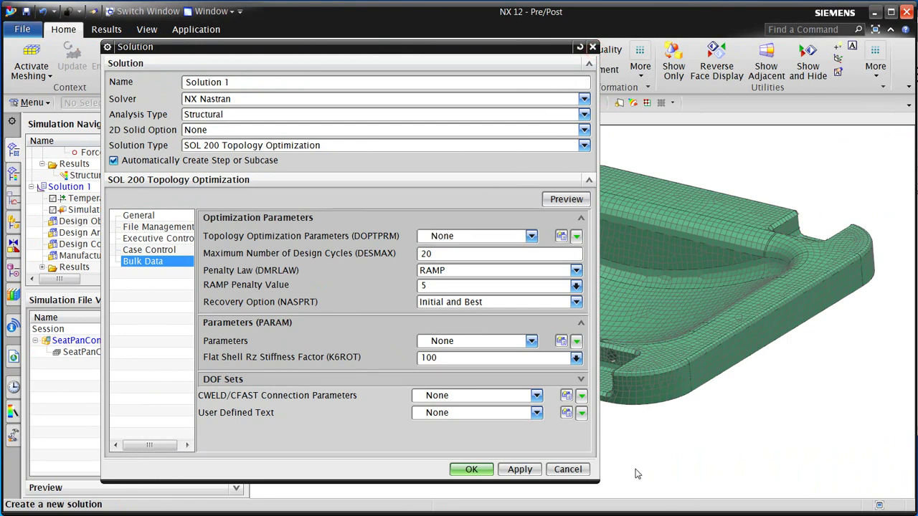
{"action": "double_click", "coordinate": [447, 255]}
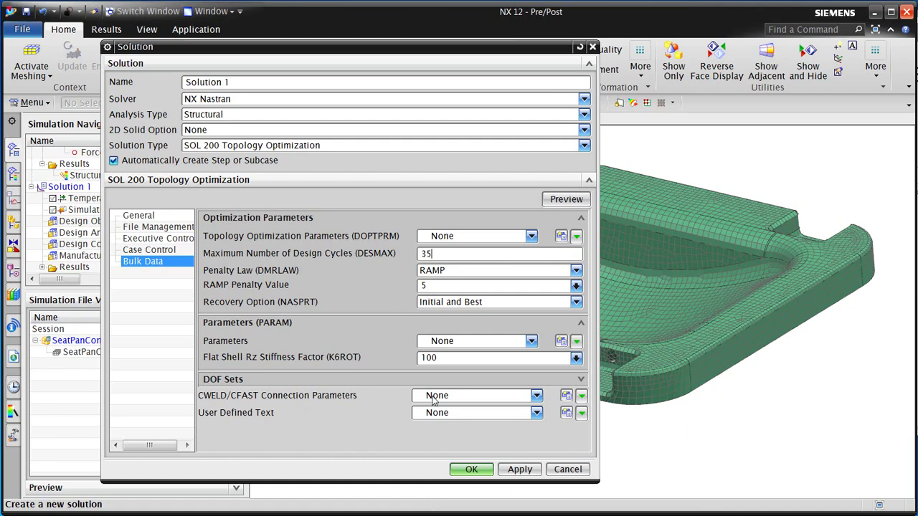
{"action": "left_click", "coordinate": [470, 469]}
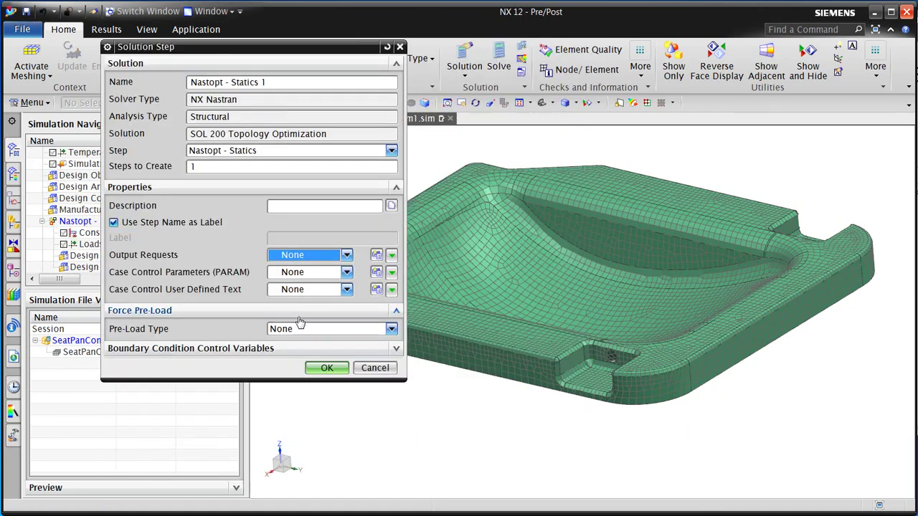
{"action": "left_click", "coordinate": [326, 372]}
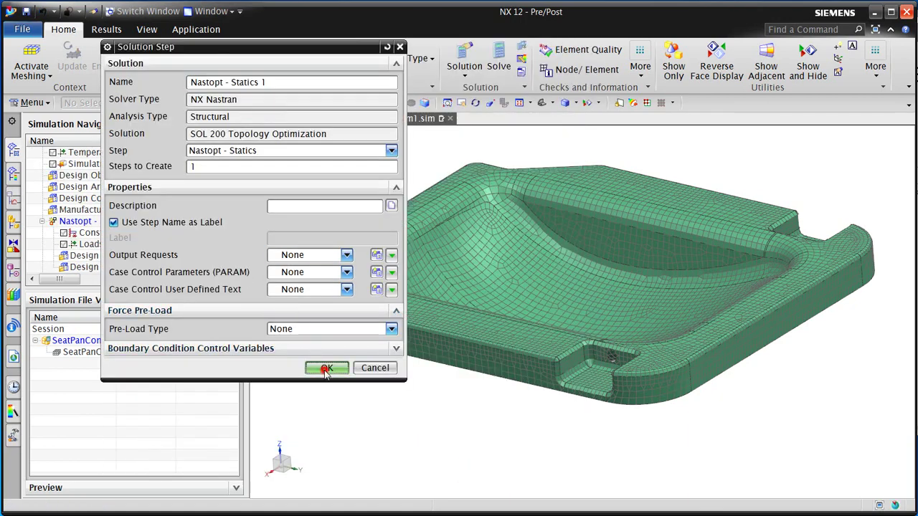
- Reuse the Mounting Holes constraint and the Force(1) load from SeatLoad LinearStatics in the Nastopt - Statics 1 step
{"action": "left_click_drag", "start_coordinate": [238, 251], "coordinate": [238, 214]}
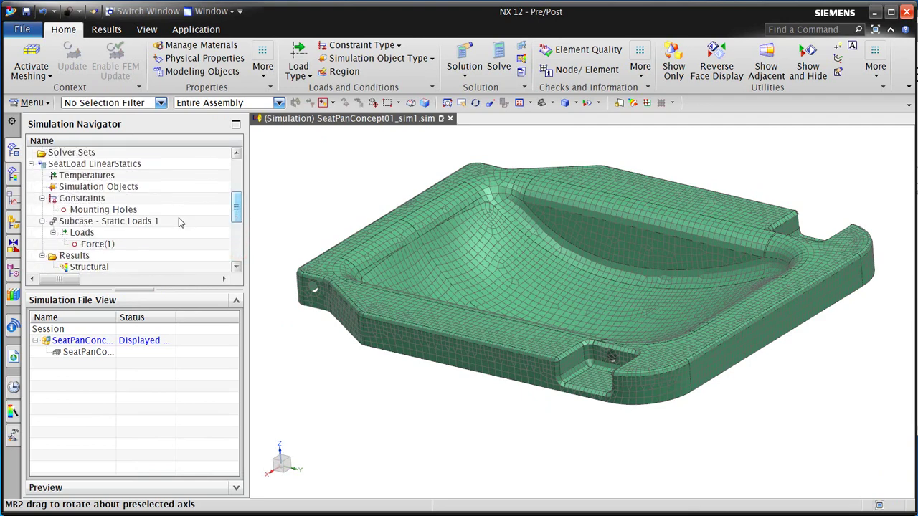
{"action": "left_click", "coordinate": [89, 210]}
{"action": "left_click_drag", "start_coordinate": [105, 215], "coordinate": [104, 243]}
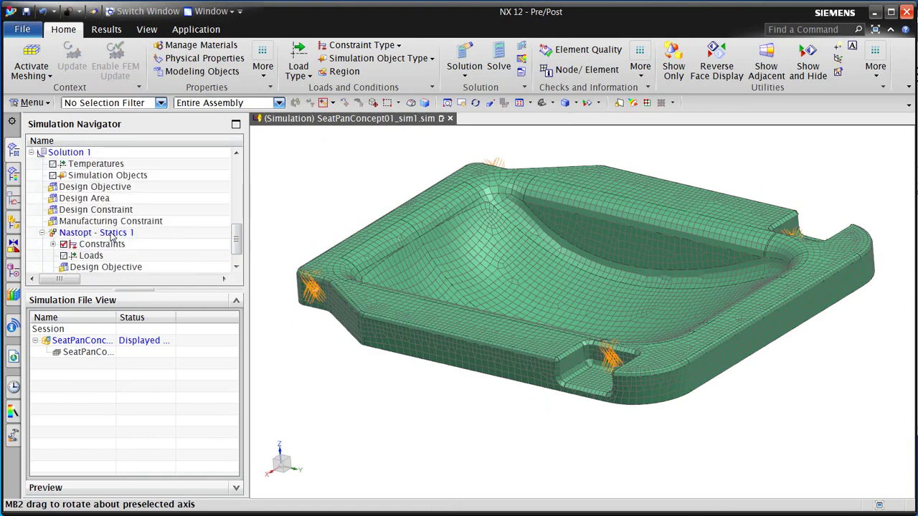
{"action": "scroll", "coordinate": [113, 228], "scroll_direction": "up", "scroll_amount": 3}
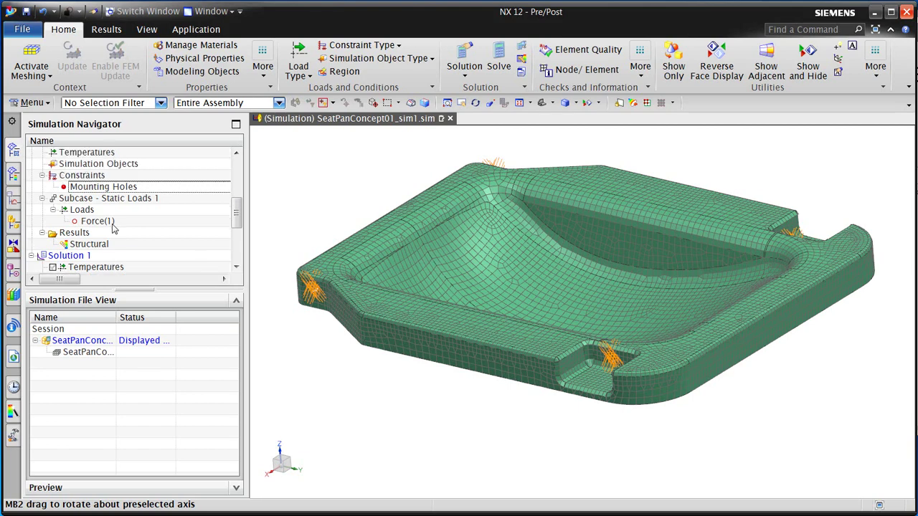
{"action": "mouse_move", "coordinate": [101, 223]}
{"action": "left_mouse_down"}
{"action": "mouse_move", "coordinate": [101, 276]}
{"action": "mouse_move", "coordinate": [98, 240]}
{"action": "left_mouse_up"}
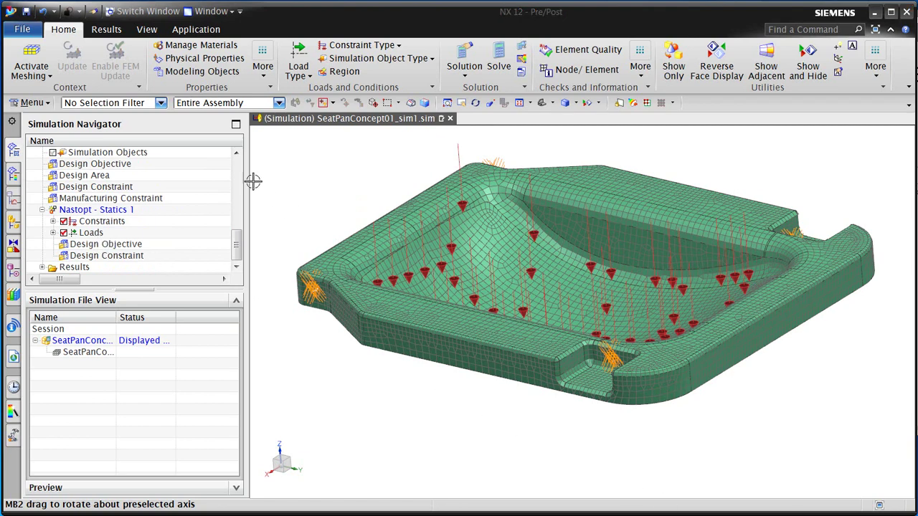
- Create a design objective named mincomp with the Compliance response type and MIN method, and expand it in the solution tree
{"action": "right_click", "coordinate": [101, 168]}
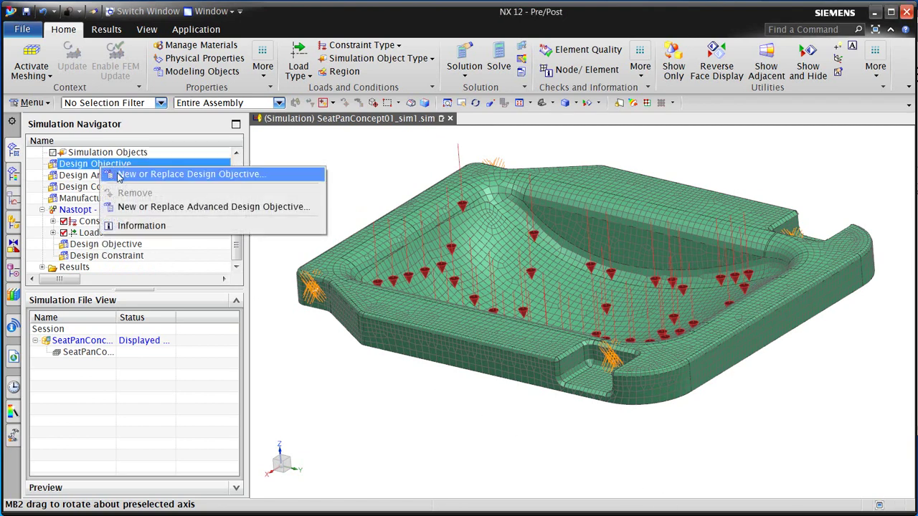
{"action": "left_click", "coordinate": [118, 174]}
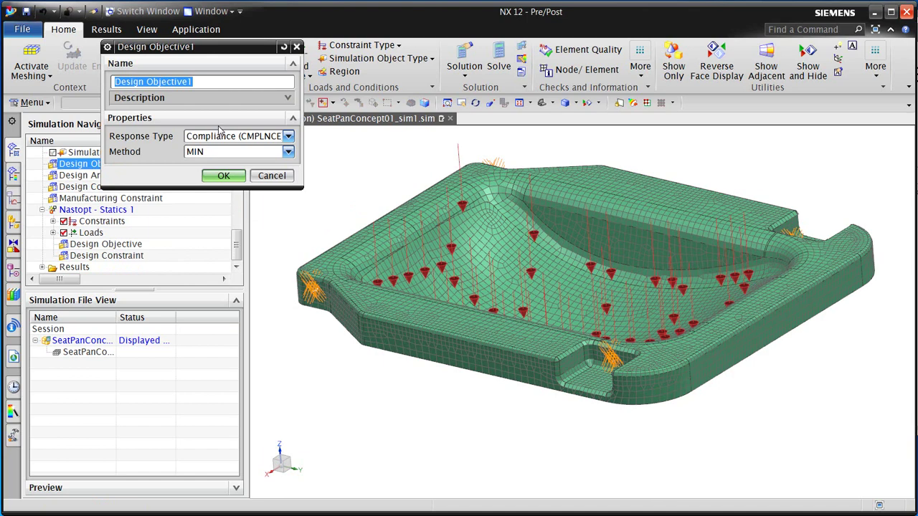
{"action": "type", "text": "mincomp"}
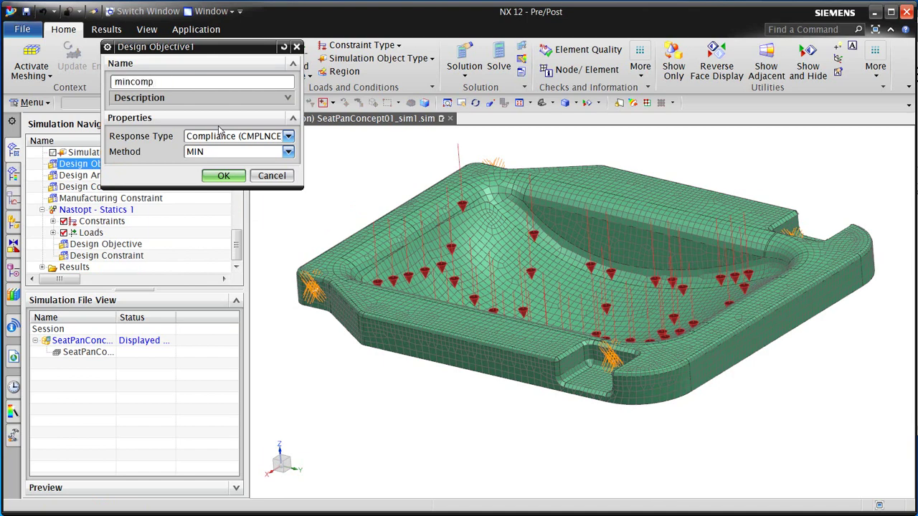
{"action": "left_click", "coordinate": [223, 176]}
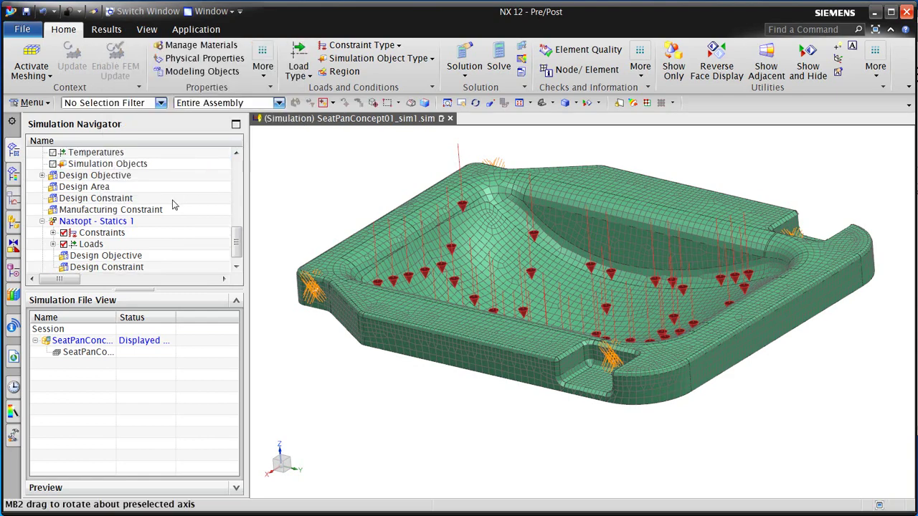
{"action": "left_click", "coordinate": [42, 176]}
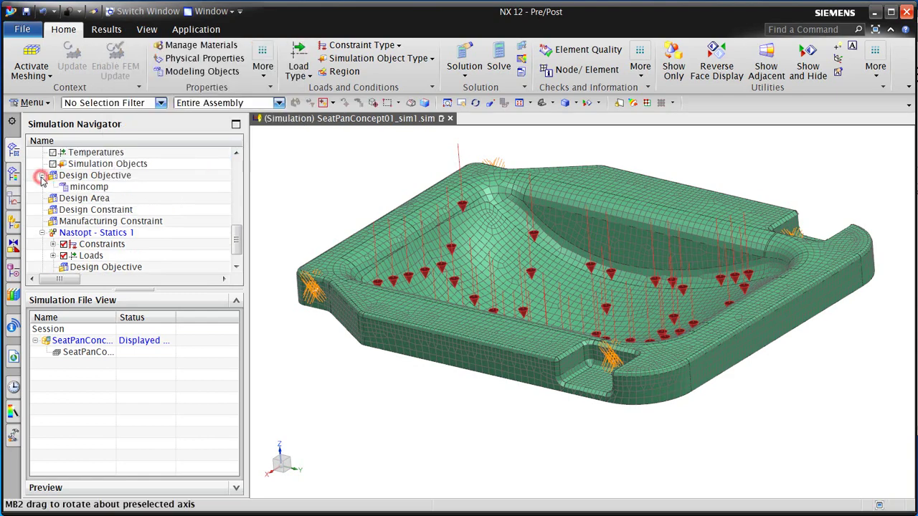
- Start a new design area named FrozElem and set its area type to Frozen Area
{"action": "left_click", "coordinate": [81, 200]}
{"action": "right_click", "coordinate": [81, 199]}
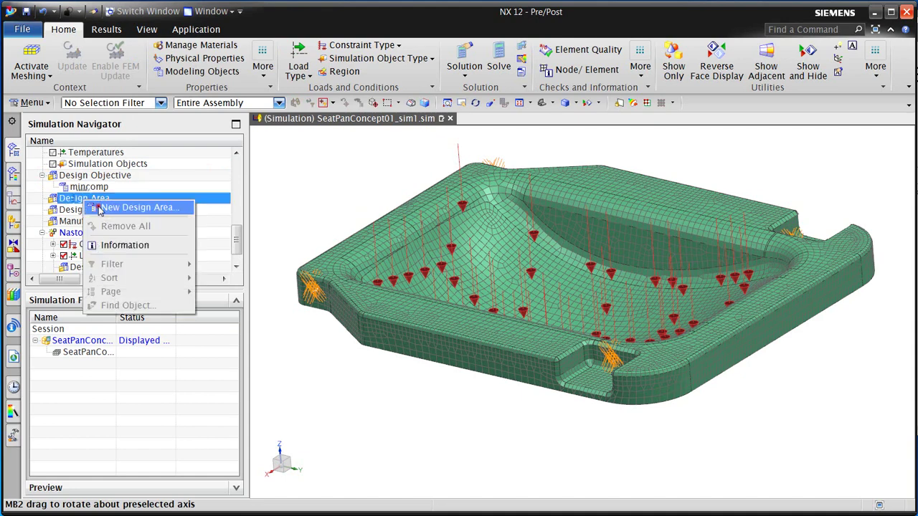
{"action": "left_click", "coordinate": [101, 208]}
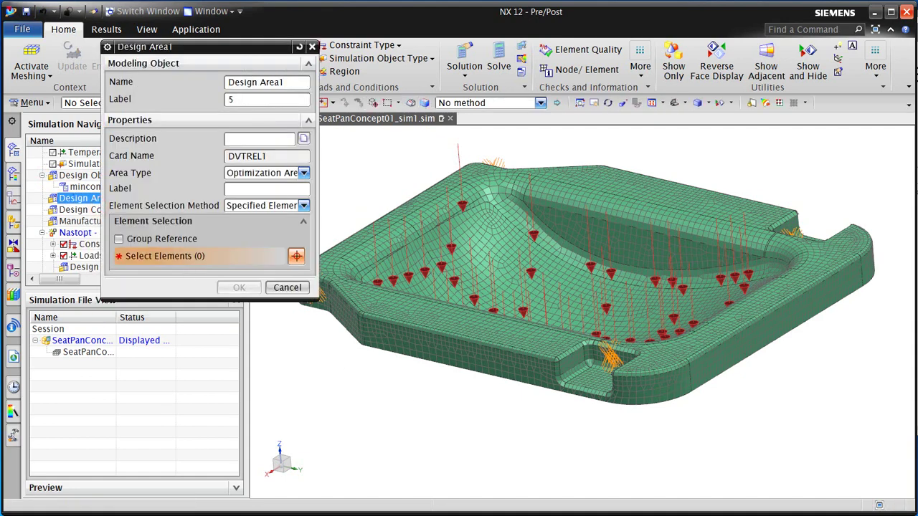
{"action": "left_click_drag", "start_coordinate": [284, 82], "coordinate": [218, 82]}
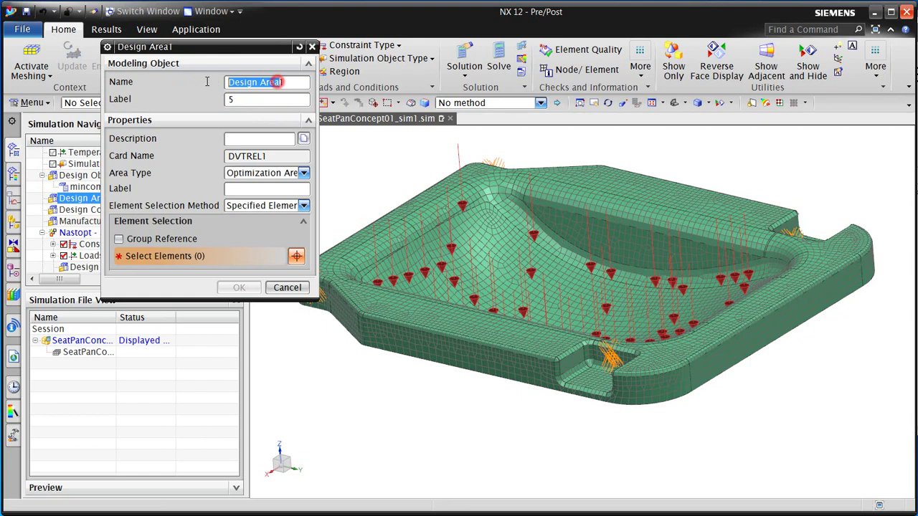
{"action": "key", "text": "BackSpace"}
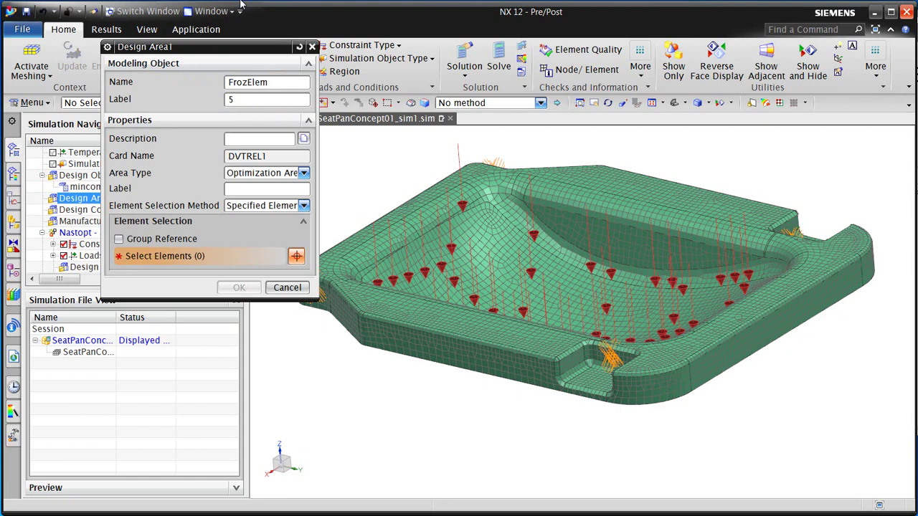
{"action": "left_click", "coordinate": [269, 174]}
{"action": "left_click", "coordinate": [268, 196]}
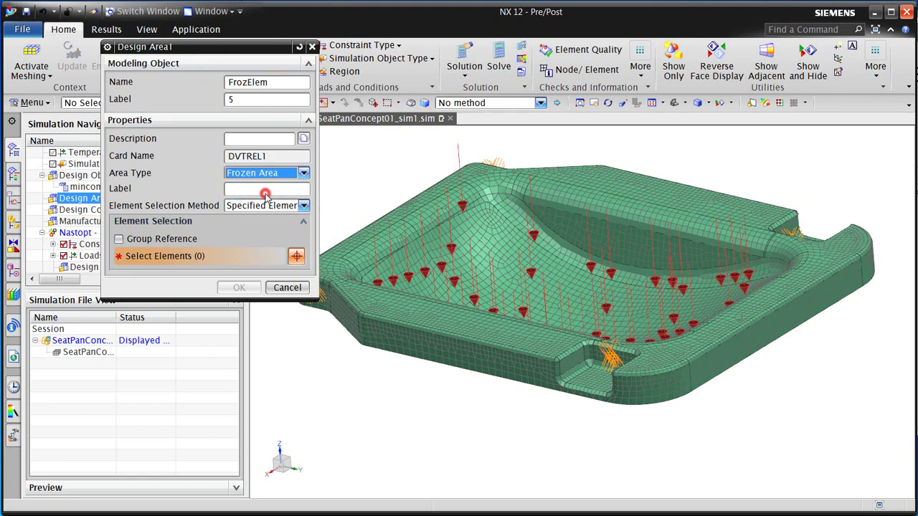
- Assign the existing frozen elements group to the FrozElem area by group reference, label it da1, and create the area
{"action": "left_click", "coordinate": [269, 206]}
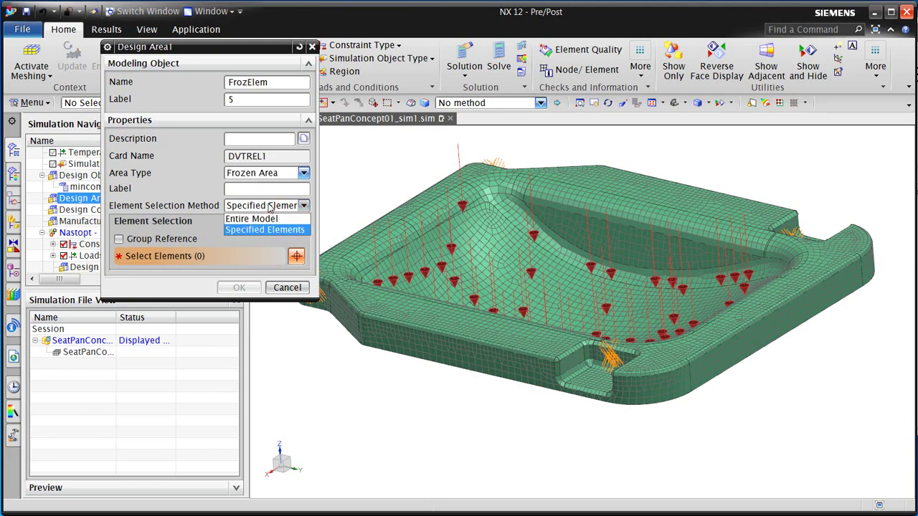
{"action": "left_click", "coordinate": [268, 206]}
{"action": "left_click", "coordinate": [145, 244]}
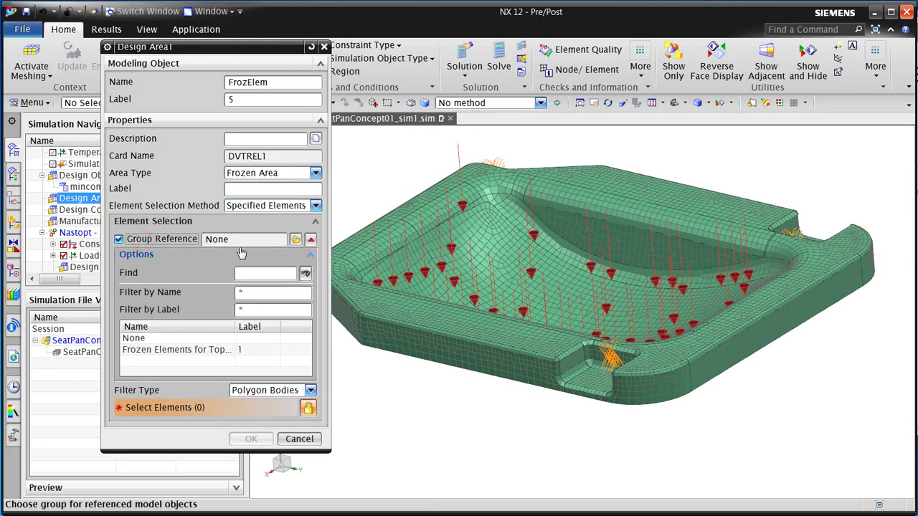
{"action": "left_click", "coordinate": [185, 350]}
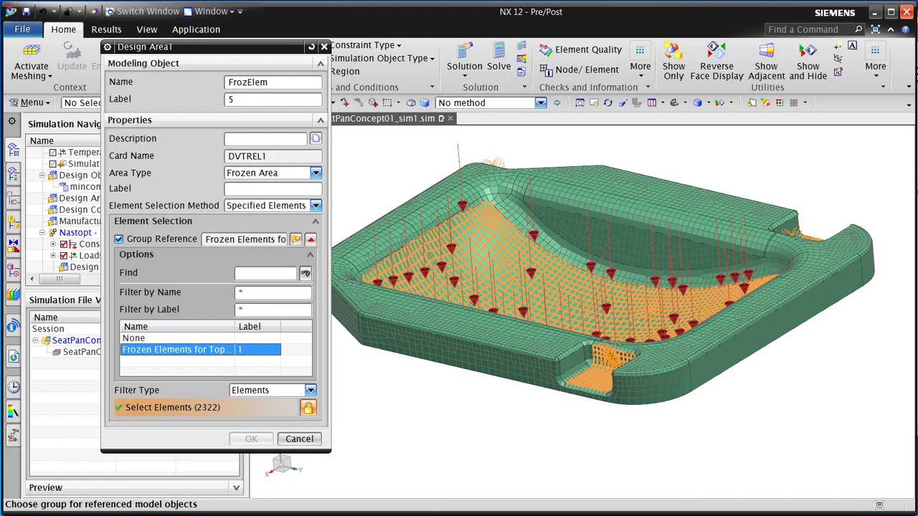
{"action": "type", "text": "da1"}
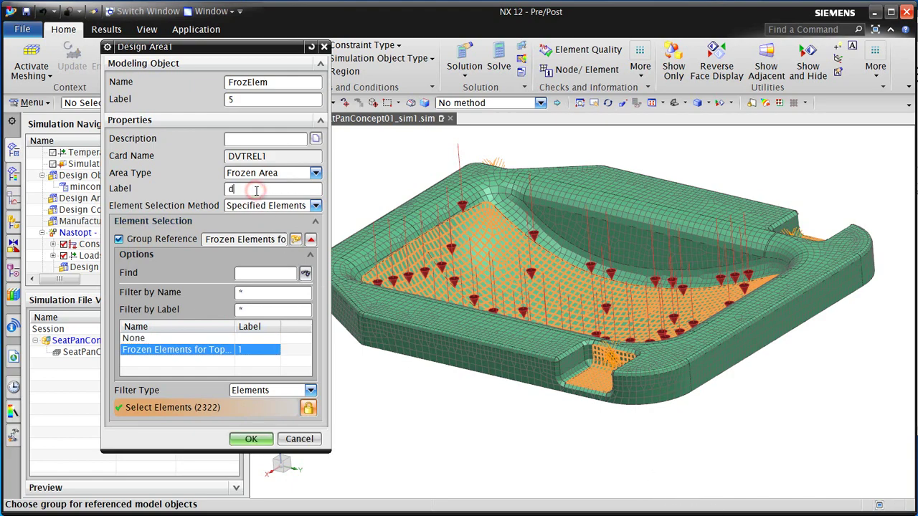
{"action": "left_click", "coordinate": [251, 439]}
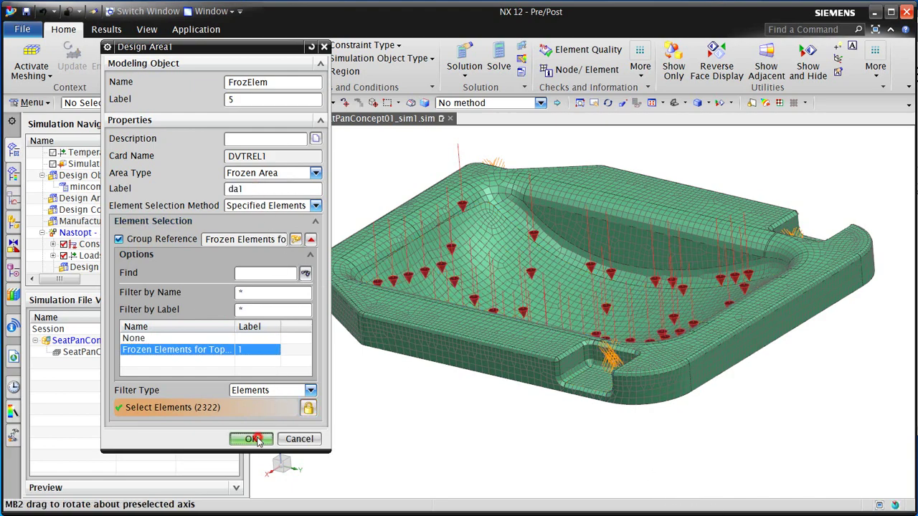
- Start a new design constraint for the solution, name it wgt, and set its response type to Total Model Weight
{"action": "left_click", "coordinate": [85, 210]}
{"action": "right_click", "coordinate": [86, 210]}
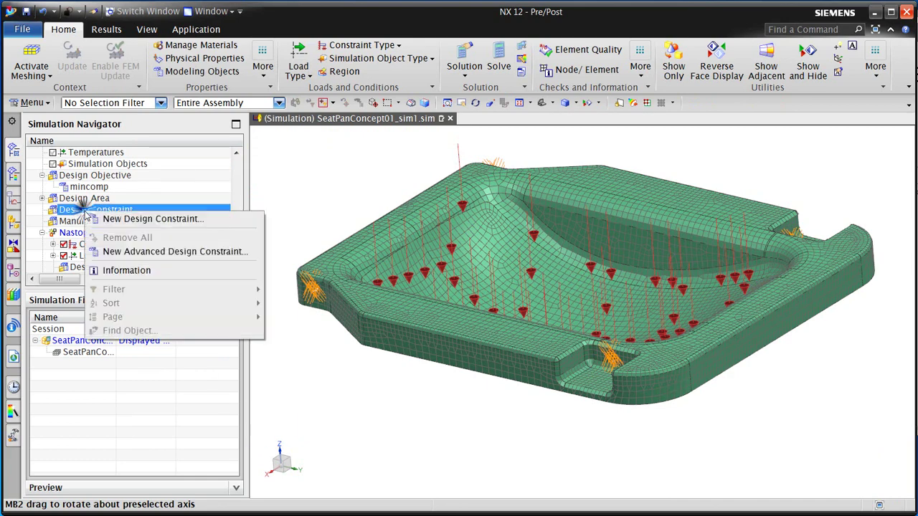
{"action": "left_click", "coordinate": [114, 219]}
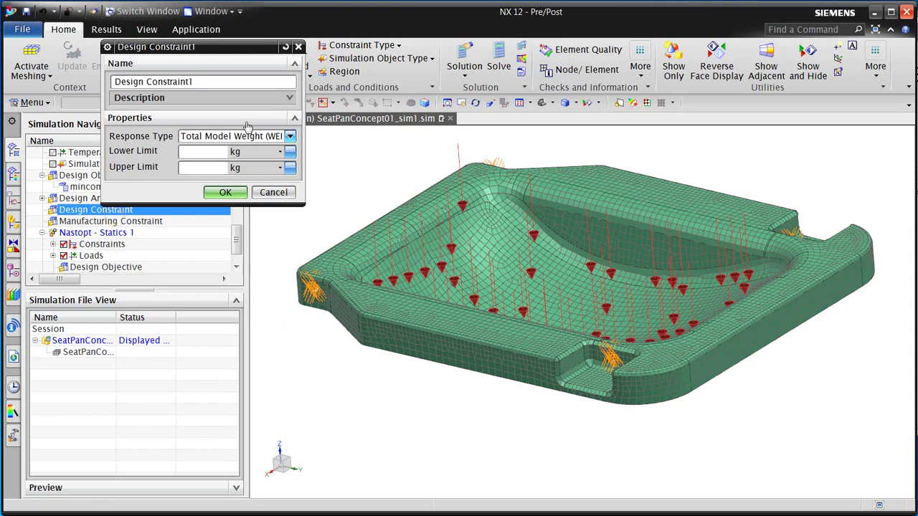
{"action": "triple_click", "coordinate": [192, 81]}
{"action": "type", "text": "Wgt"}
{"action": "left_click", "coordinate": [230, 139]}
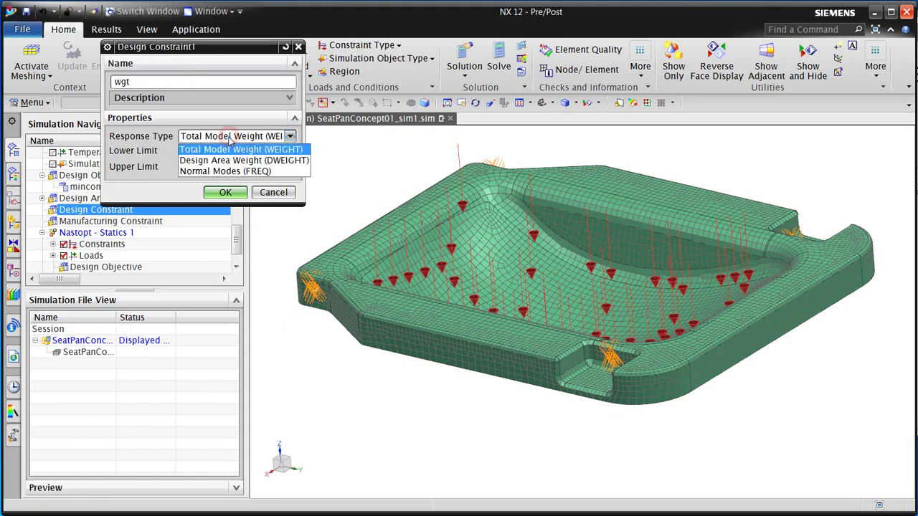
{"action": "left_click", "coordinate": [231, 148]}
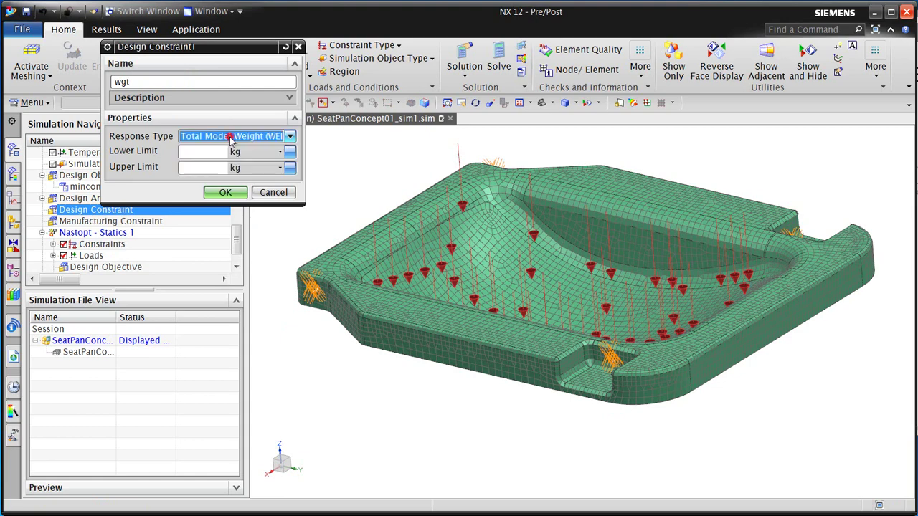
- Enter the weight limit in kg for the wgt constraint and create it
{"action": "left_click", "coordinate": [209, 151]}
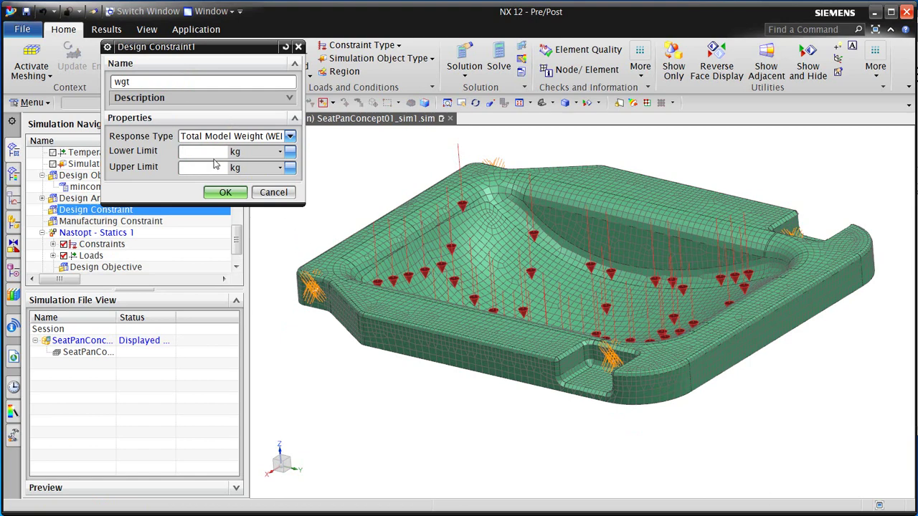
{"action": "type", "text": "."}
{"action": "type", "text": "3."}
{"action": "left_click", "coordinate": [224, 193]}
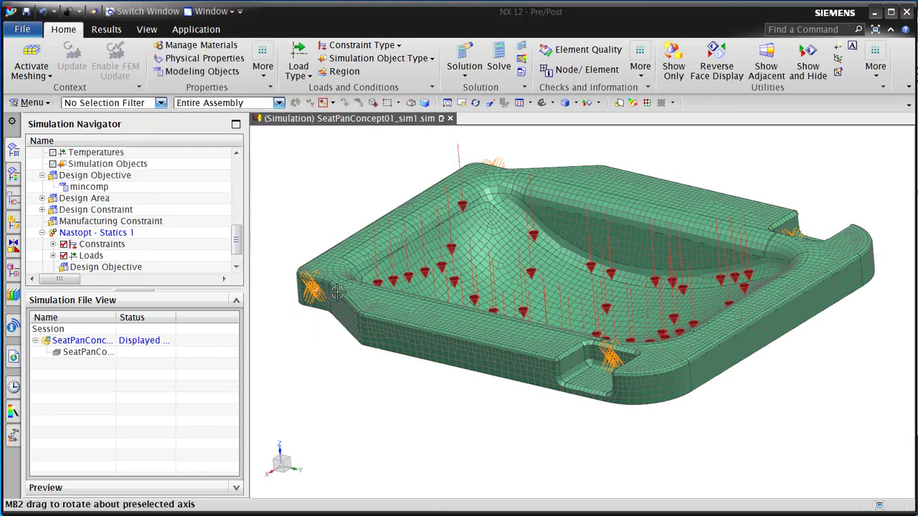
- Start a new design constraint under Nastopt - Statics 1 with the Displacement response type and name it disp
{"action": "left_click", "coordinate": [121, 267]}
{"action": "right_click", "coordinate": [120, 266]}
{"action": "left_click", "coordinate": [145, 272]}
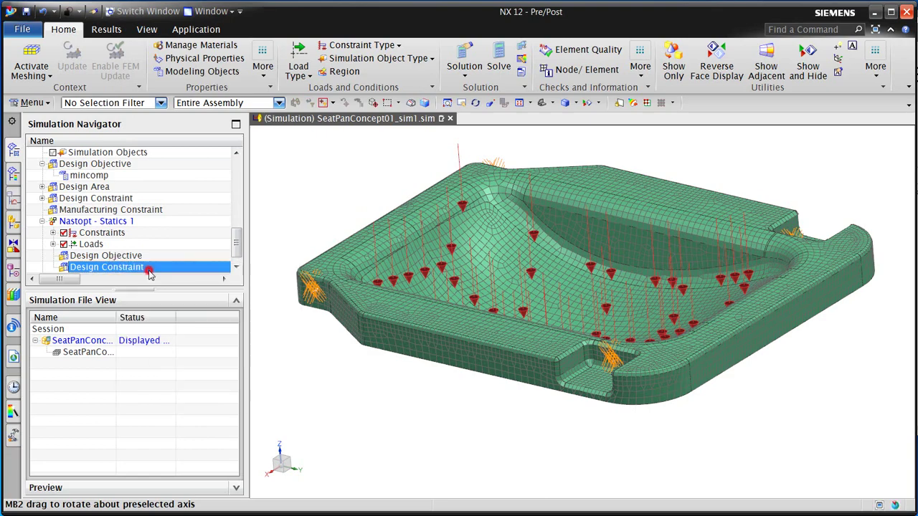
{"action": "left_click", "coordinate": [290, 137]}
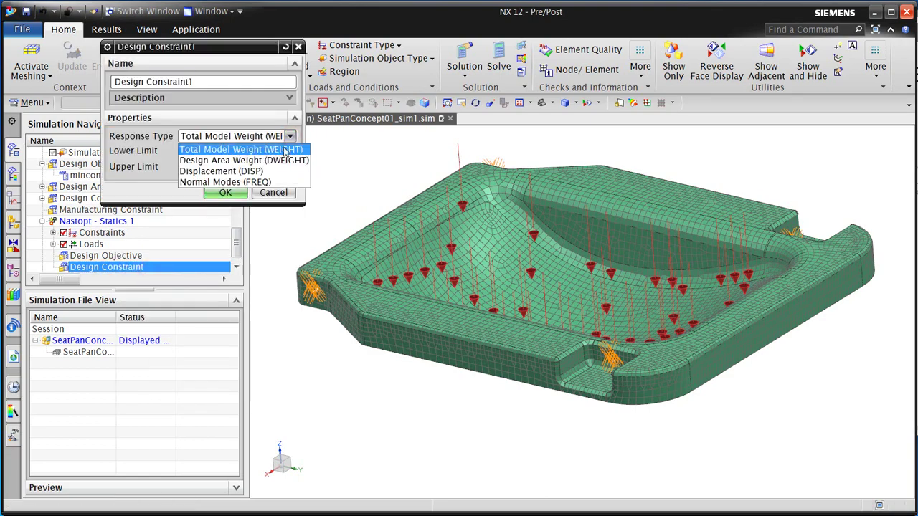
{"action": "left_click", "coordinate": [269, 173]}
{"action": "left_click_drag", "start_coordinate": [199, 81], "coordinate": [108, 75]}
{"action": "type", "text": "disp"}
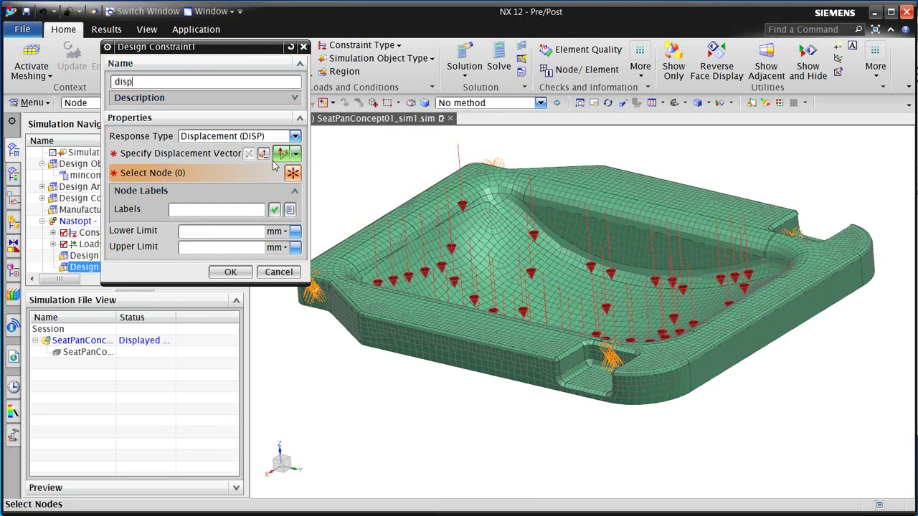
- Apply the disp constraint to node 7459 along the ZC axis with a displacement limit of .3 mm, and create it
{"action": "left_click", "coordinate": [295, 155]}
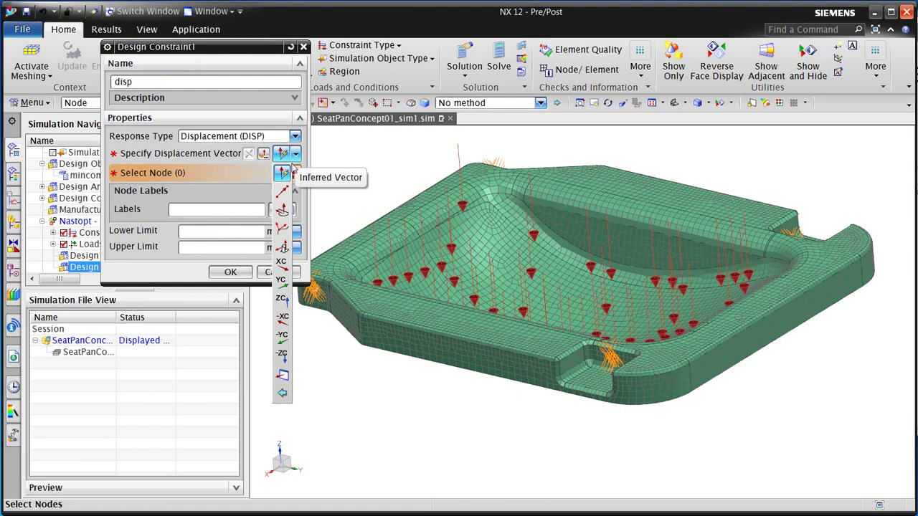
{"action": "left_click", "coordinate": [281, 299]}
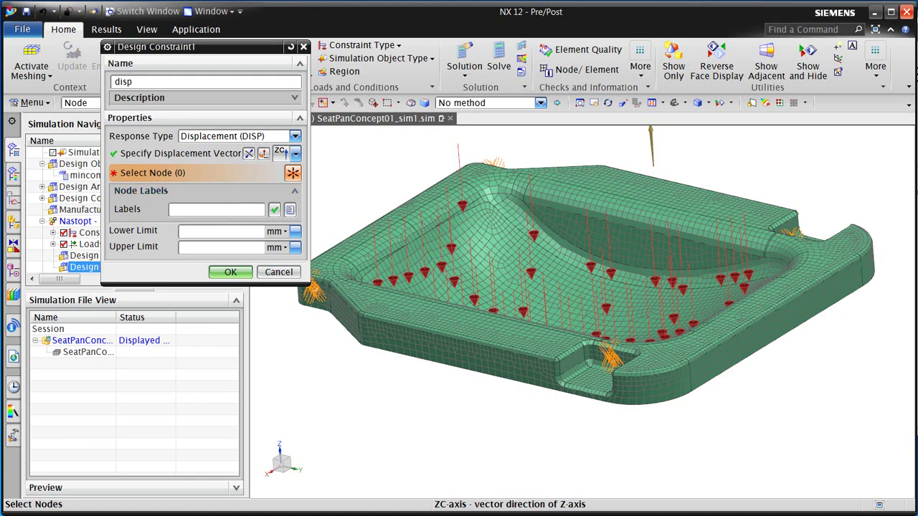
{"action": "left_click", "coordinate": [214, 208]}
{"action": "type", "text": "7459"}
{"action": "left_click", "coordinate": [224, 233]}
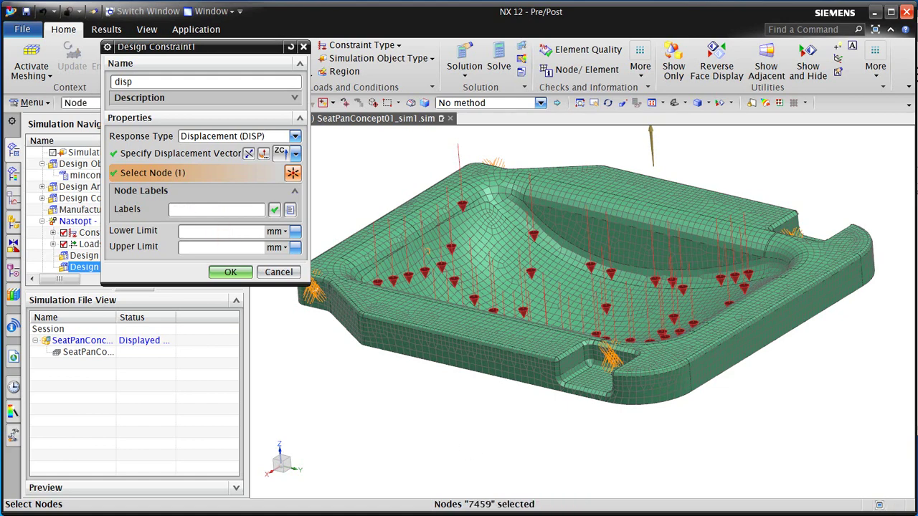
{"action": "left_click", "coordinate": [214, 233]}
{"action": "type", "text": ".3"}
{"action": "left_click", "coordinate": [230, 274]}
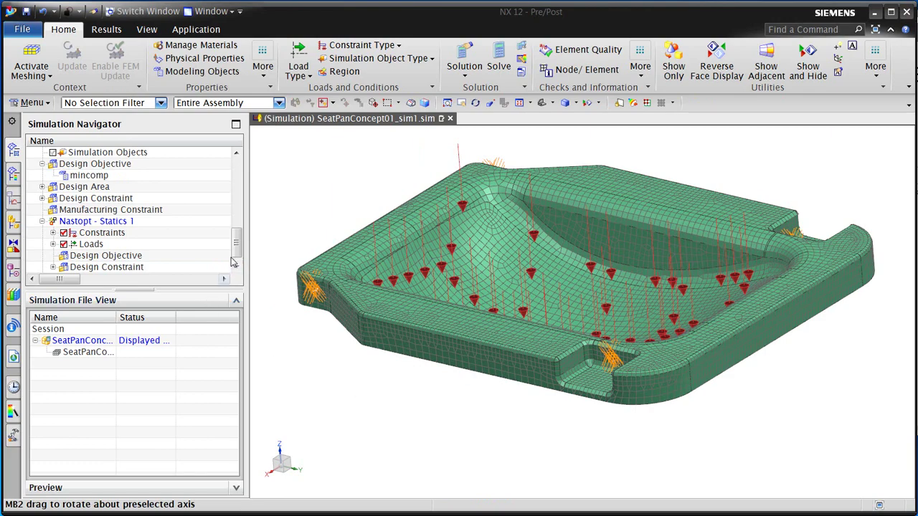
- Solve Solution 1 with the model setup check enabled
{"action": "left_click_drag", "start_coordinate": [235, 243], "coordinate": [236, 246]}
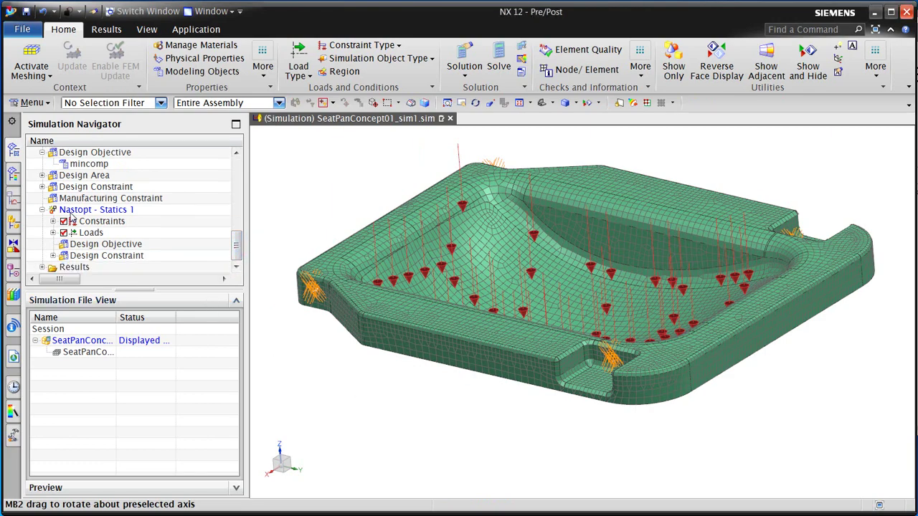
{"action": "scroll", "coordinate": [72, 215], "scroll_direction": "up", "scroll_amount": 2}
{"action": "right_click", "coordinate": [65, 188]}
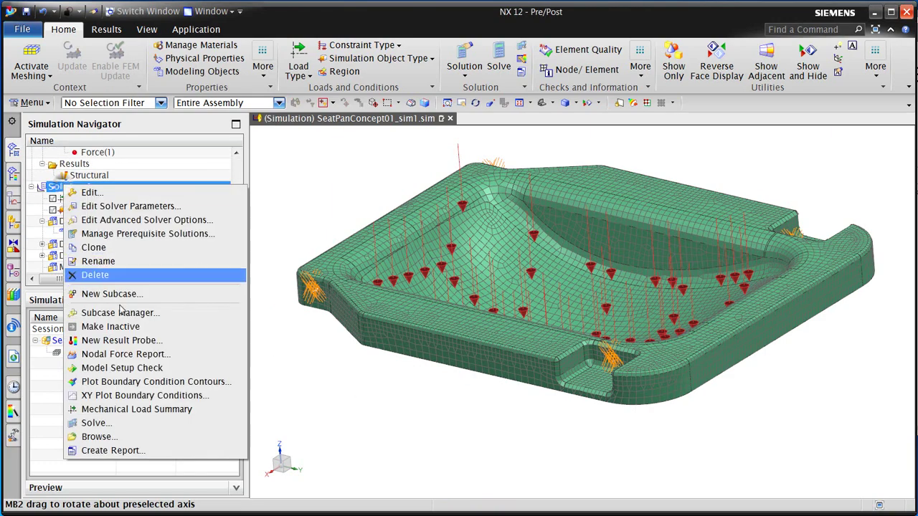
{"action": "left_click", "coordinate": [122, 423]}
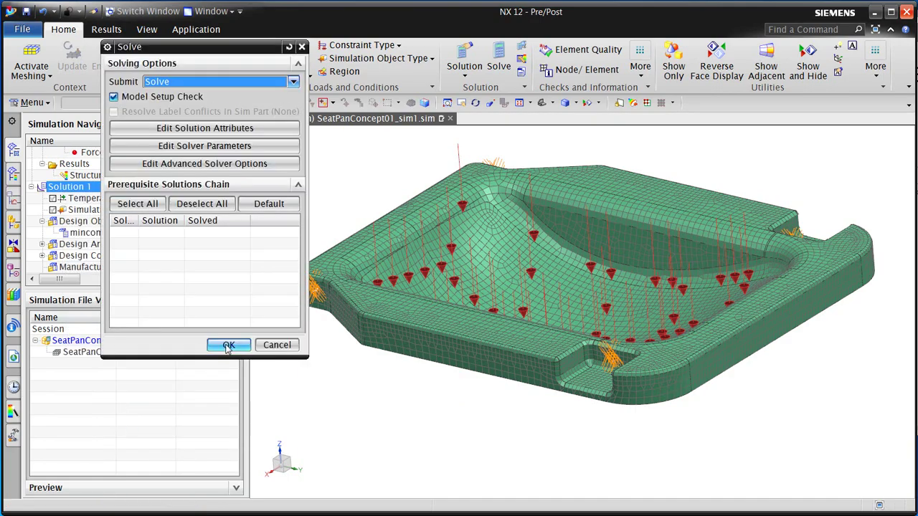
{"action": "left_click", "coordinate": [228, 346]}
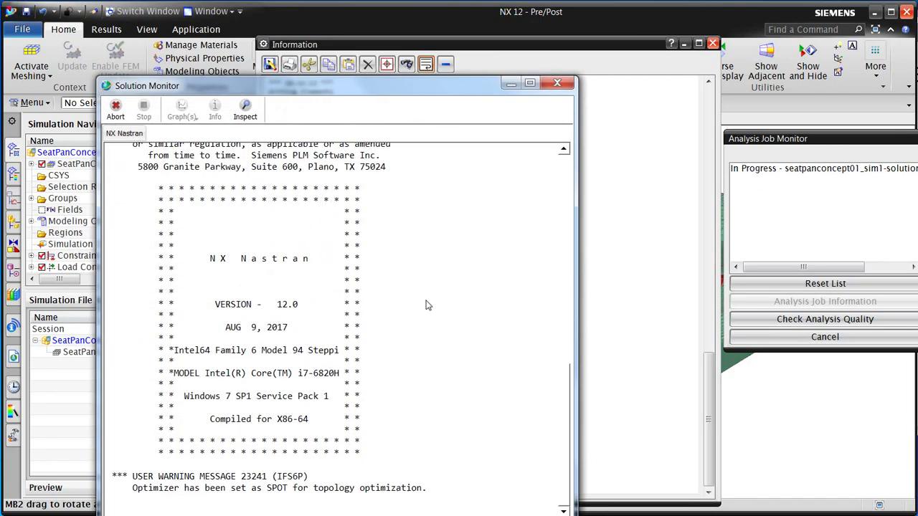
- Open the solver's Optimization graph and examine the critical normalized constraint and objective function histories during the solve
{"action": "left_click_drag", "start_coordinate": [425, 88], "coordinate": [440, 52]}
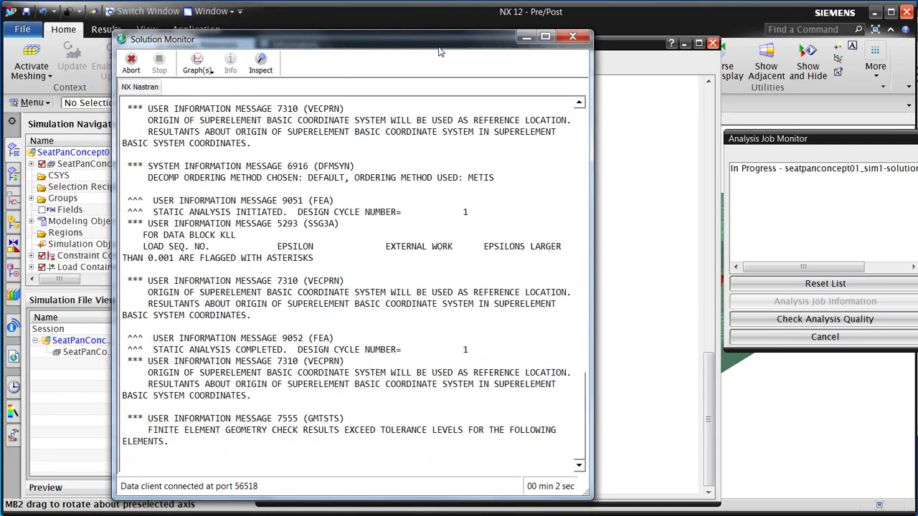
{"action": "left_click", "coordinate": [198, 62]}
{"action": "mouse_move", "coordinate": [202, 85]}
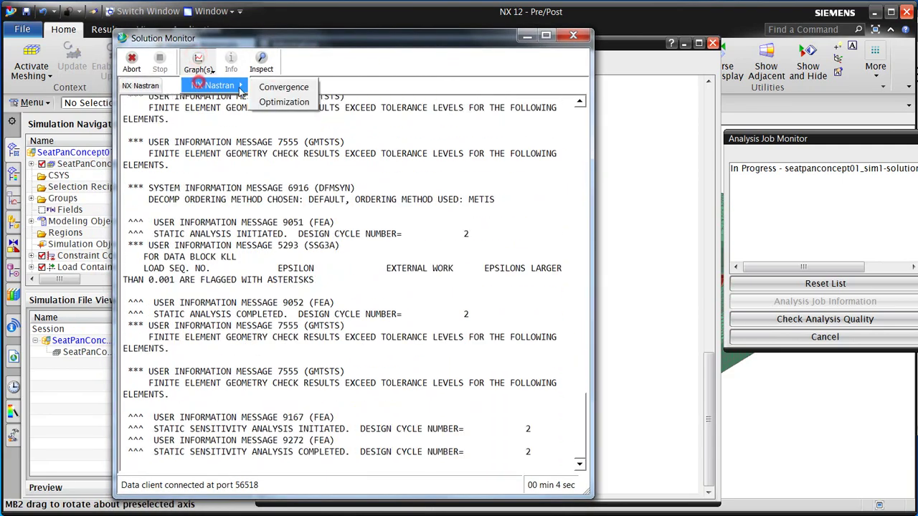
{"action": "left_click", "coordinate": [309, 98]}
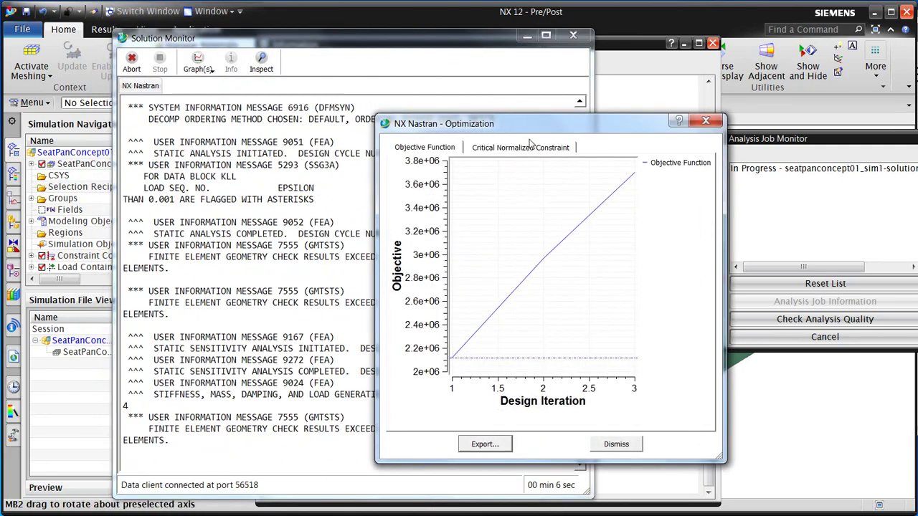
{"action": "left_click_drag", "start_coordinate": [544, 131], "coordinate": [313, 104]}
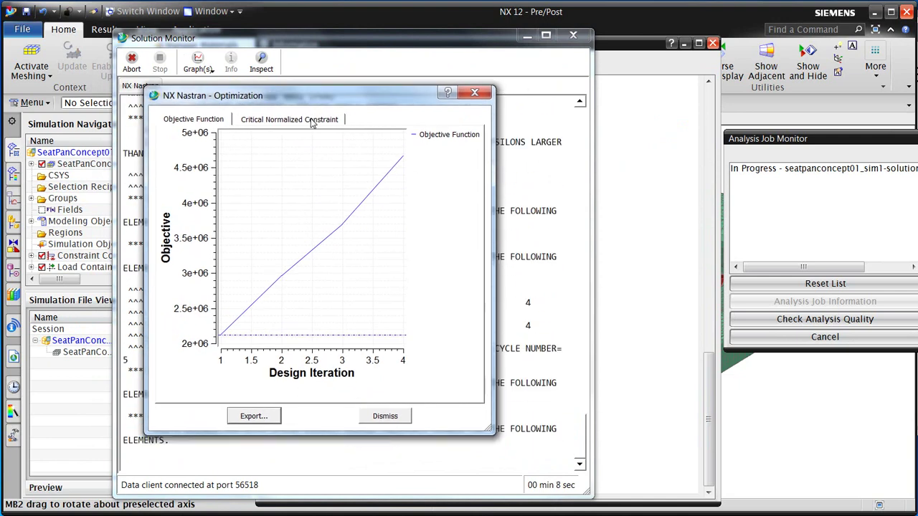
{"action": "left_click", "coordinate": [311, 120]}
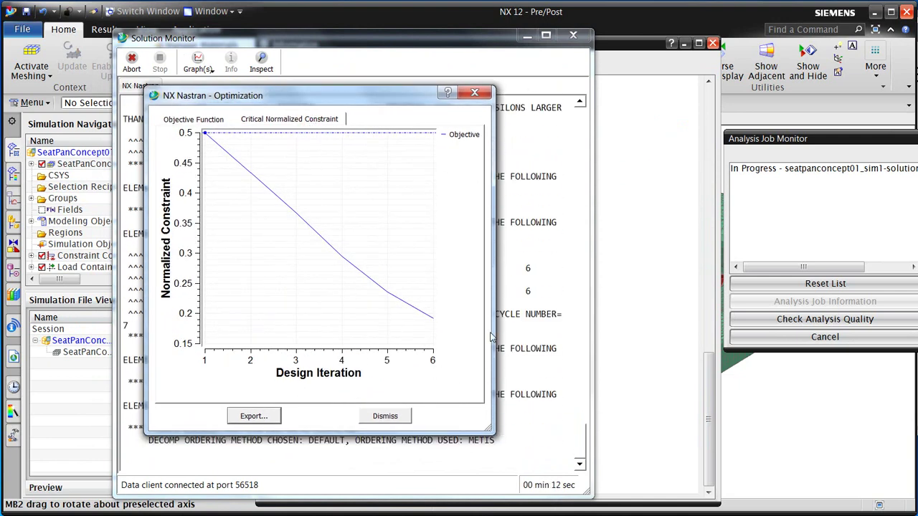
{"action": "left_click", "coordinate": [208, 120]}
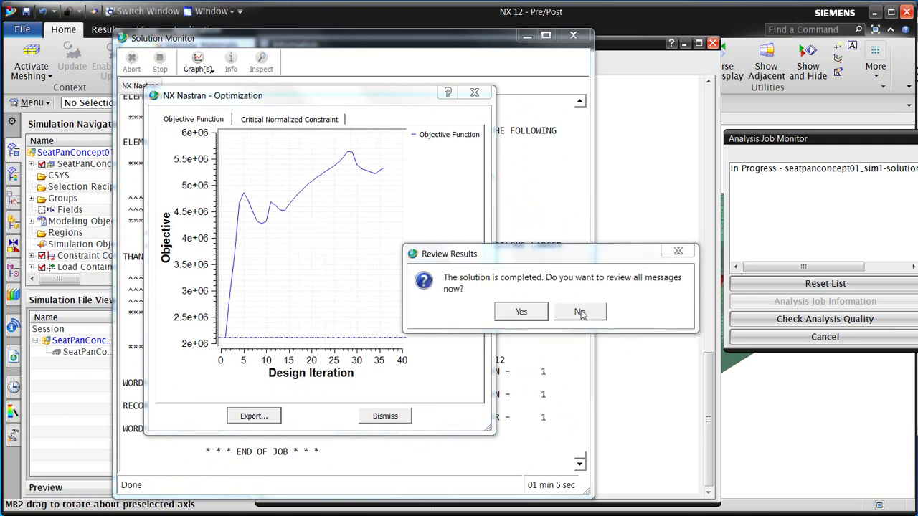
- Decline the message review and close the job monitor and the Information window
{"action": "left_click", "coordinate": [580, 312]}
{"action": "left_click", "coordinate": [783, 334]}
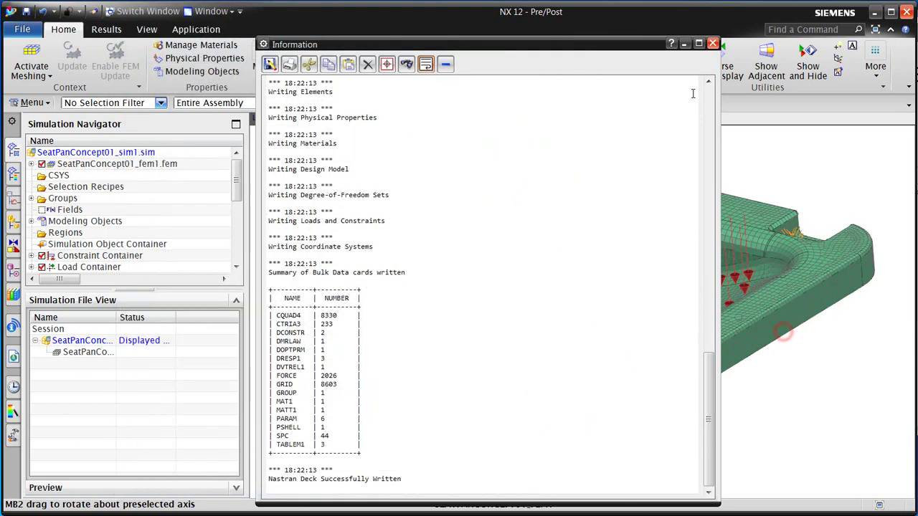
{"action": "left_click", "coordinate": [713, 44]}
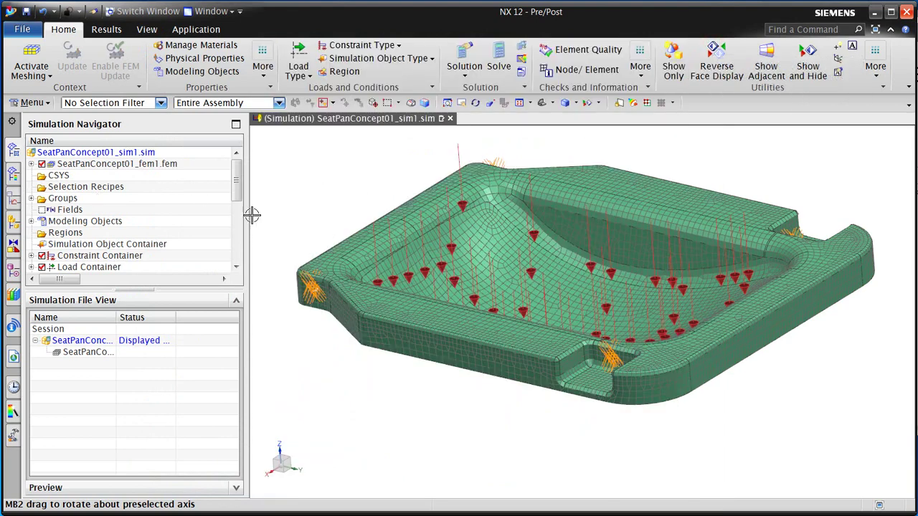
- Open Solution 1's Structural results and expand its Nastopt - Statics 1 and loadcase-independent result sets
{"action": "left_click_drag", "start_coordinate": [237, 190], "coordinate": [243, 253]}
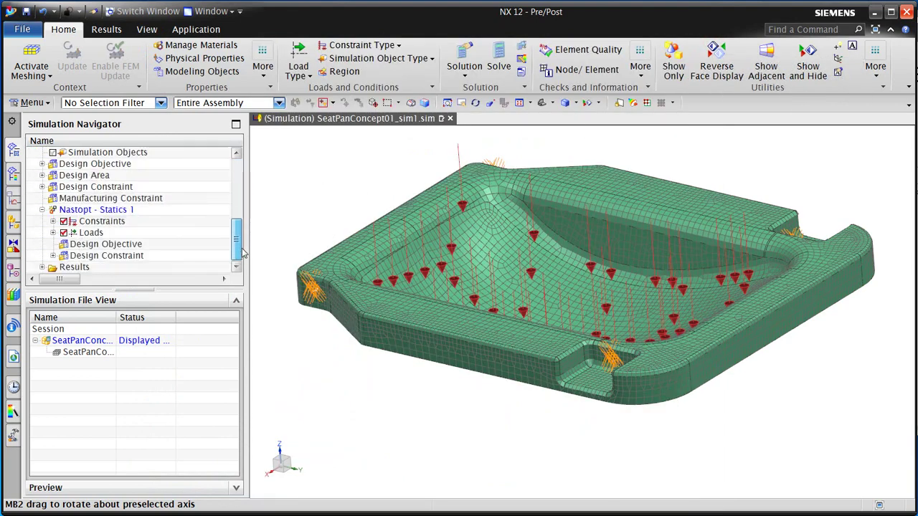
{"action": "left_click", "coordinate": [42, 266]}
{"action": "double_click", "coordinate": [85, 268]}
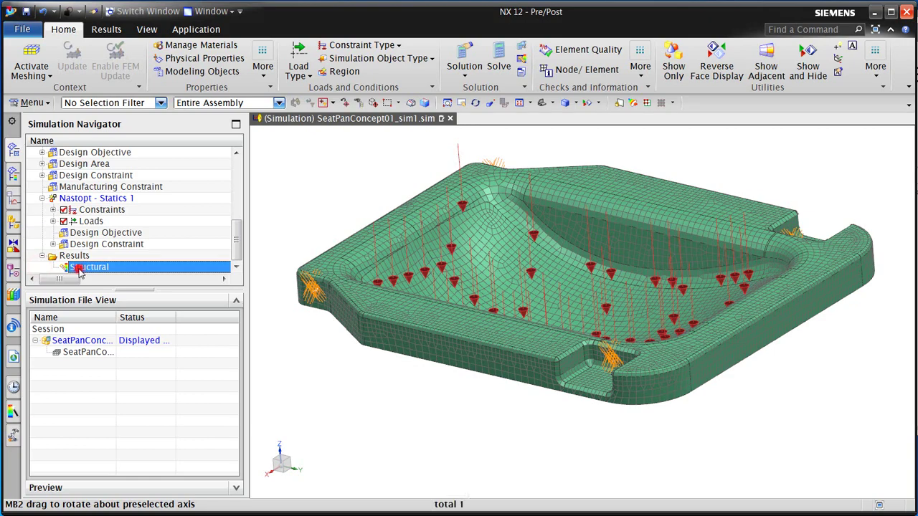
{"action": "left_click", "coordinate": [45, 266]}
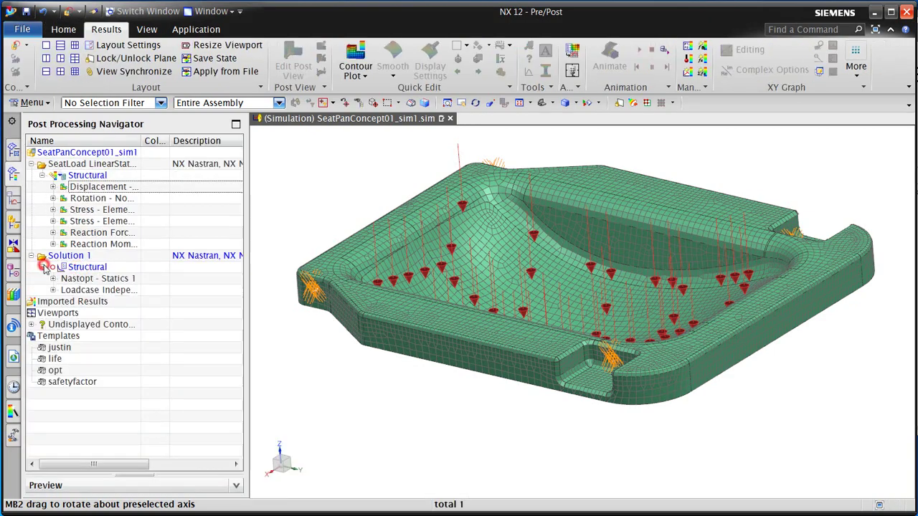
{"action": "left_click", "coordinate": [54, 279]}
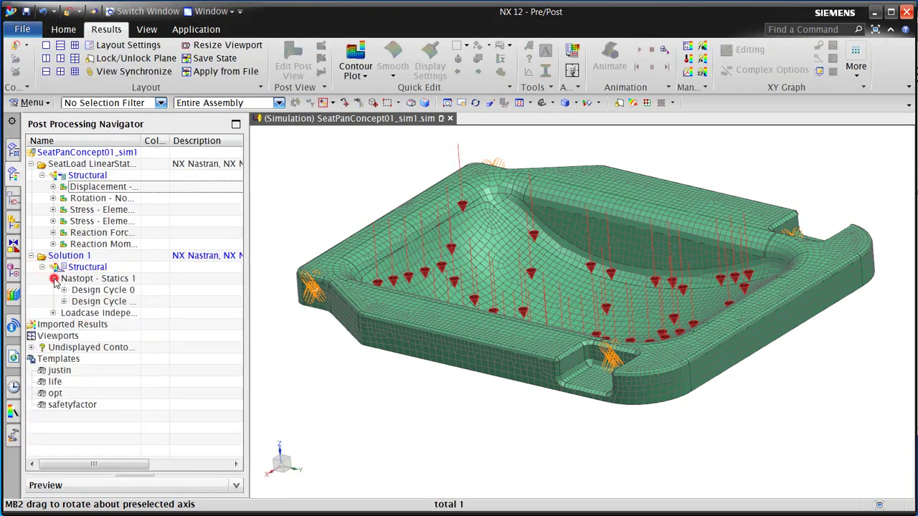
{"action": "left_click", "coordinate": [53, 315]}
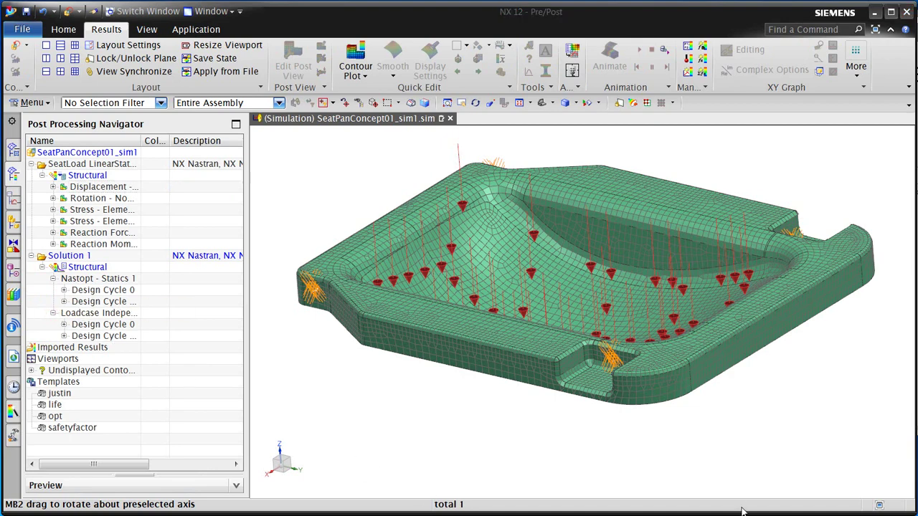
- Plot the scalar Normalized Mass Density result from Design Cycle 34 of the loadcase-independent results
{"action": "left_click_drag", "start_coordinate": [141, 146], "coordinate": [177, 147]}
{"action": "left_click", "coordinate": [64, 335]}
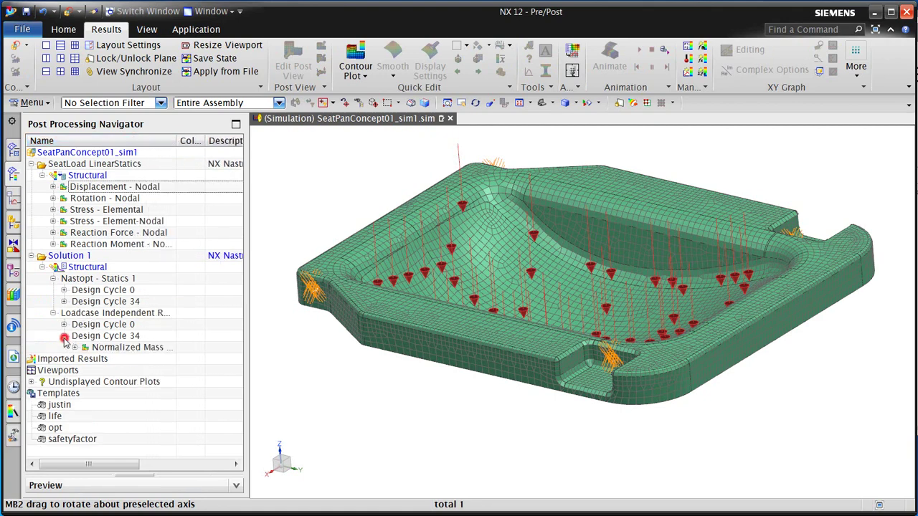
{"action": "left_click", "coordinate": [75, 347]}
{"action": "double_click", "coordinate": [106, 360]}
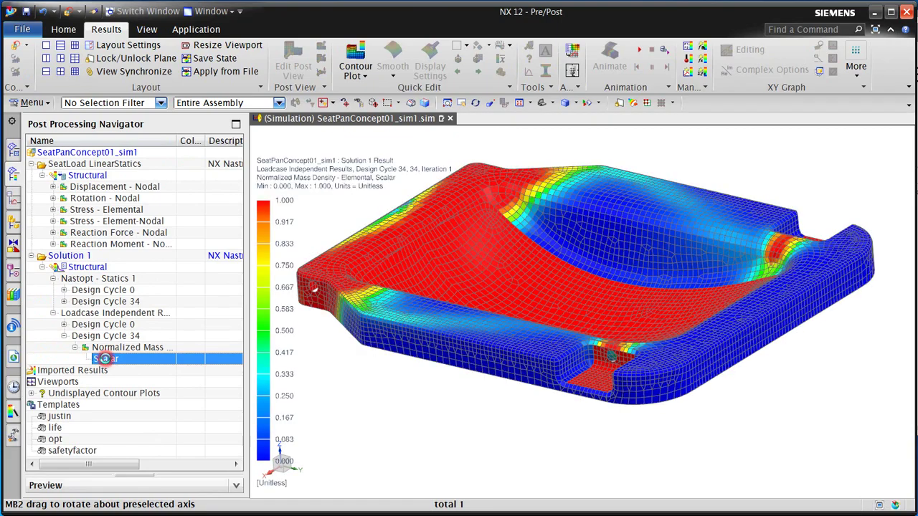
- Set the mass density post view's edge display to Feature
{"action": "middle_click_drag", "start_coordinate": [447, 413], "coordinate": [437, 430]}
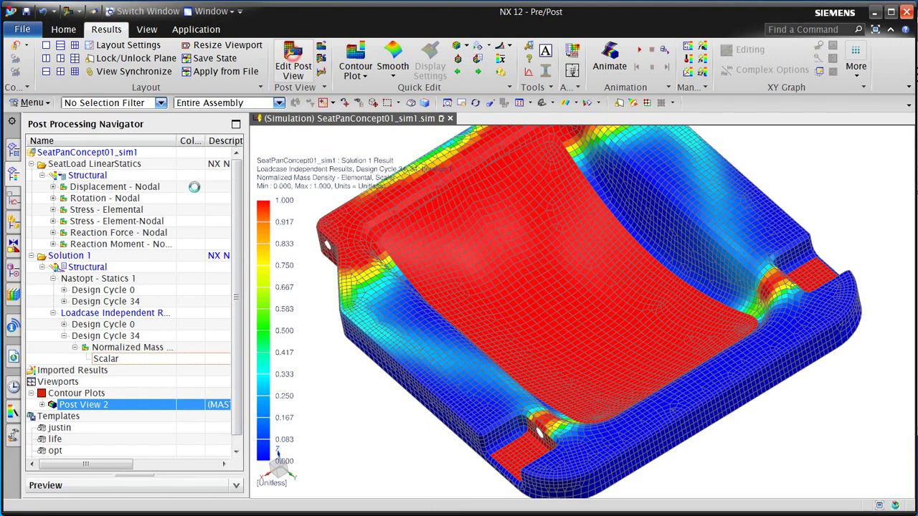
{"action": "left_click", "coordinate": [214, 132]}
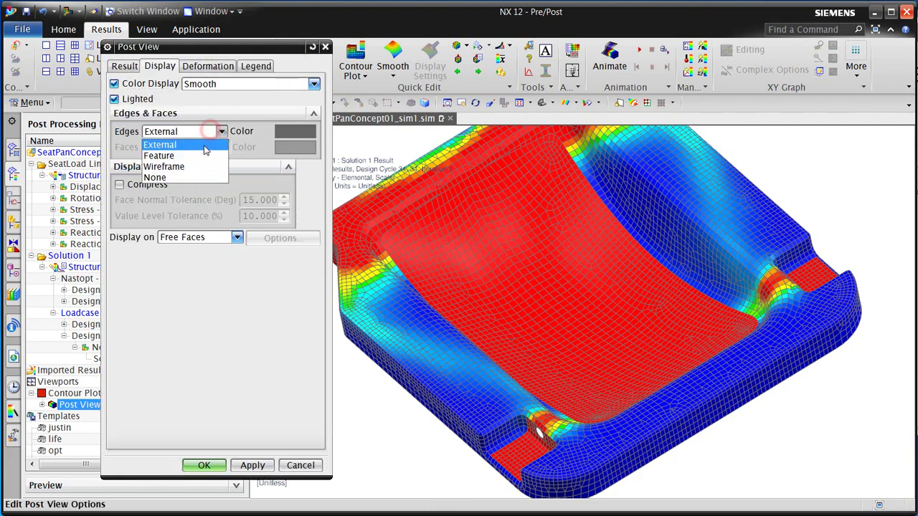
{"action": "left_click", "coordinate": [198, 155]}
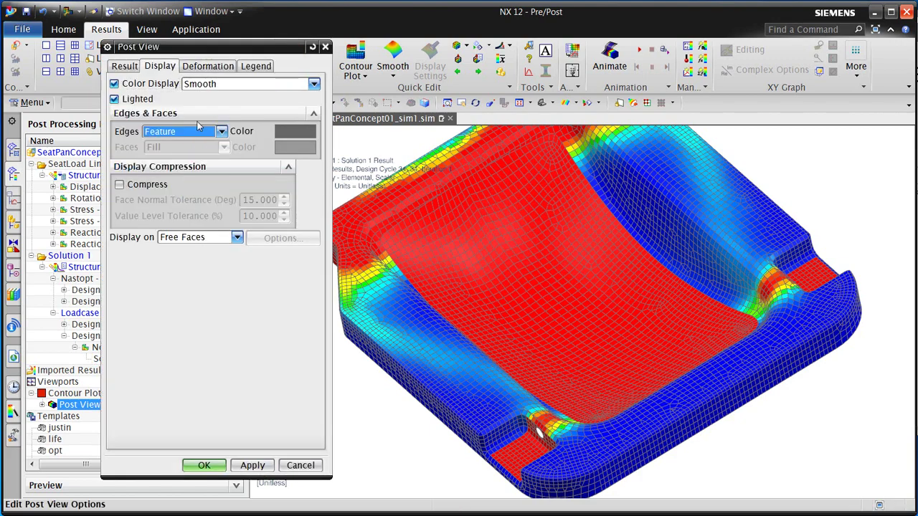
{"action": "left_click", "coordinate": [207, 66]}
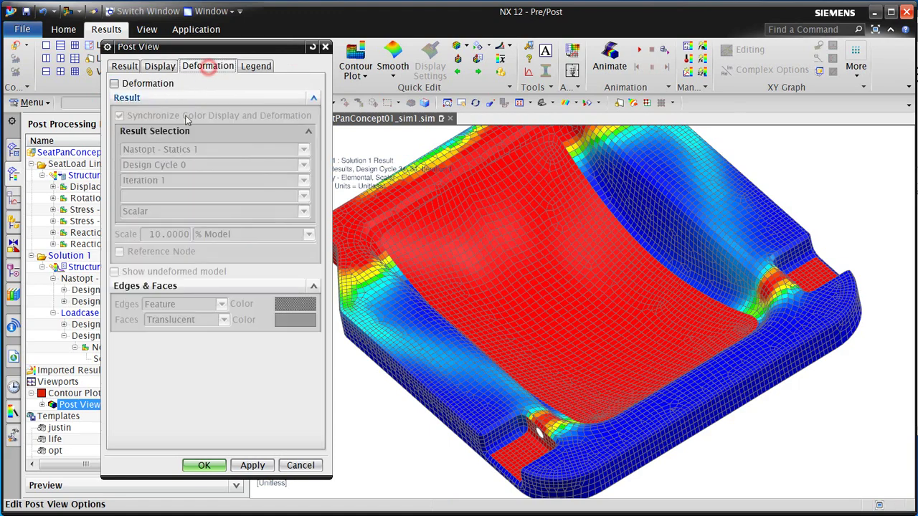
{"action": "left_click", "coordinate": [168, 69]}
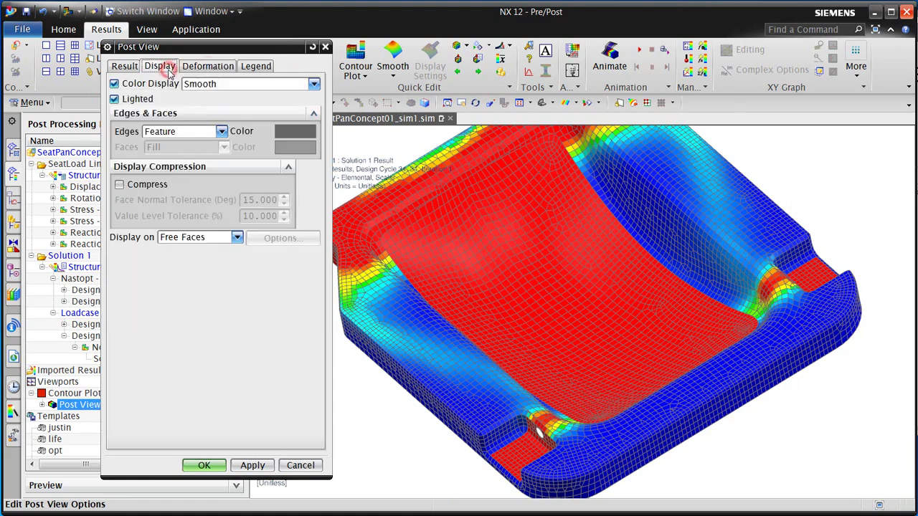
- Use specified legend extremes for the mass density plot with a minimum of 0.08
{"action": "left_click", "coordinate": [258, 66]}
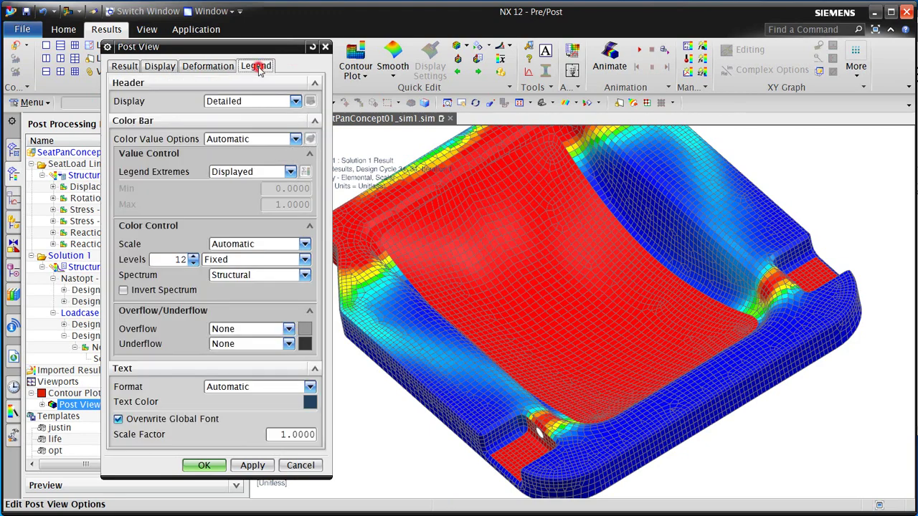
{"action": "left_click", "coordinate": [279, 172]}
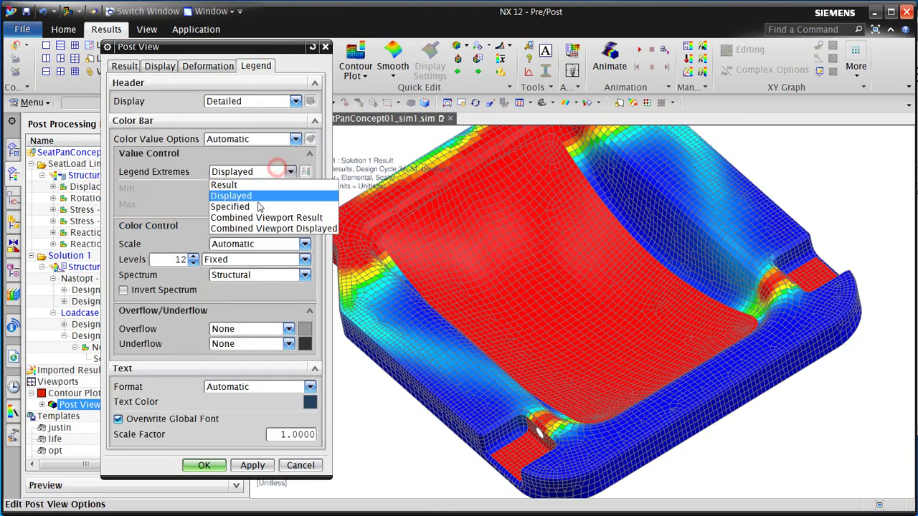
{"action": "left_click", "coordinate": [230, 206]}
{"action": "double_click", "coordinate": [298, 189]}
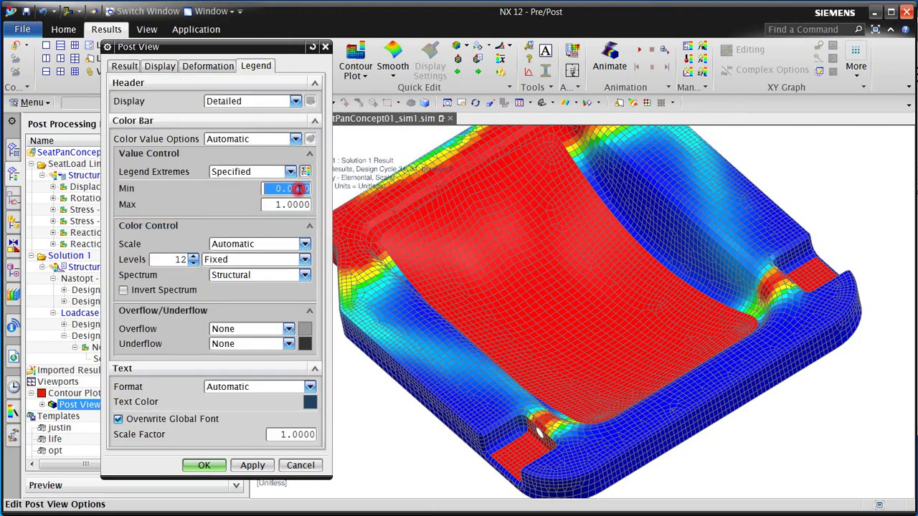
{"action": "type", "text": ".08"}
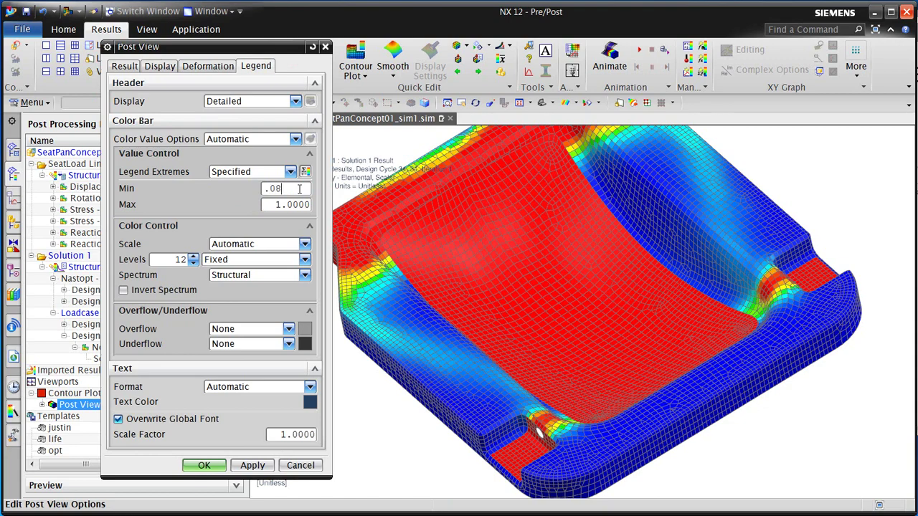
- Clip values below the legend minimum by setting Underflow to Clipped, and apply it to the post view
{"action": "left_click", "coordinate": [271, 344]}
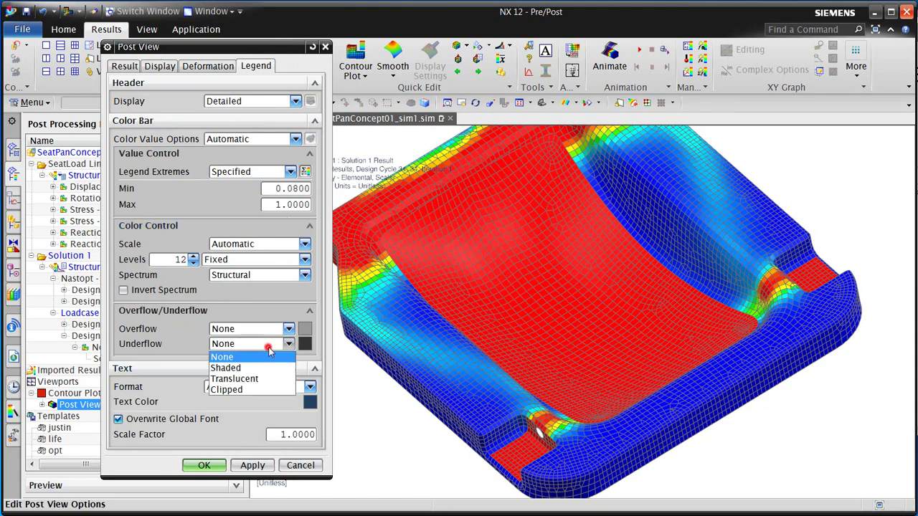
{"action": "left_click", "coordinate": [256, 387]}
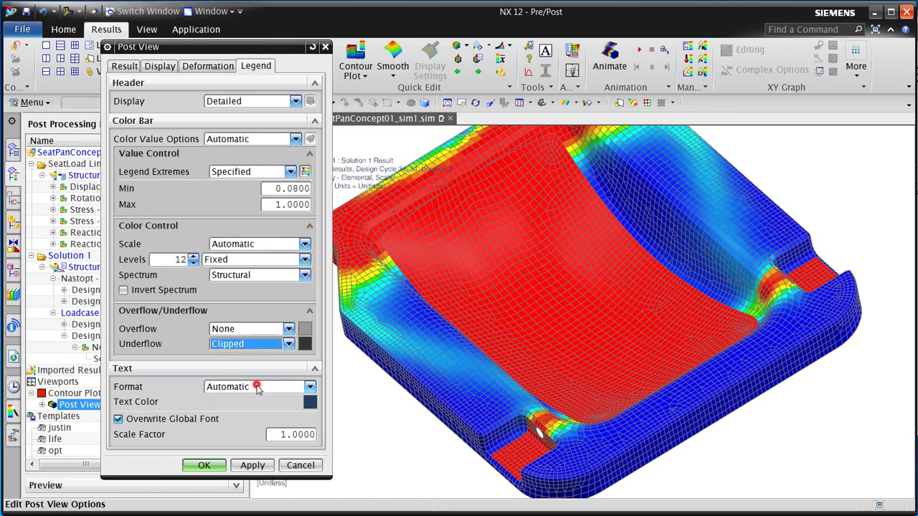
{"action": "left_click", "coordinate": [252, 466]}
{"action": "mouse_move", "coordinate": [471, 397]}
{"action": "middle_mouse_down"}
{"action": "mouse_move", "coordinate": [462, 403]}
{"action": "mouse_move", "coordinate": [473, 392]}
{"action": "middle_mouse_up"}
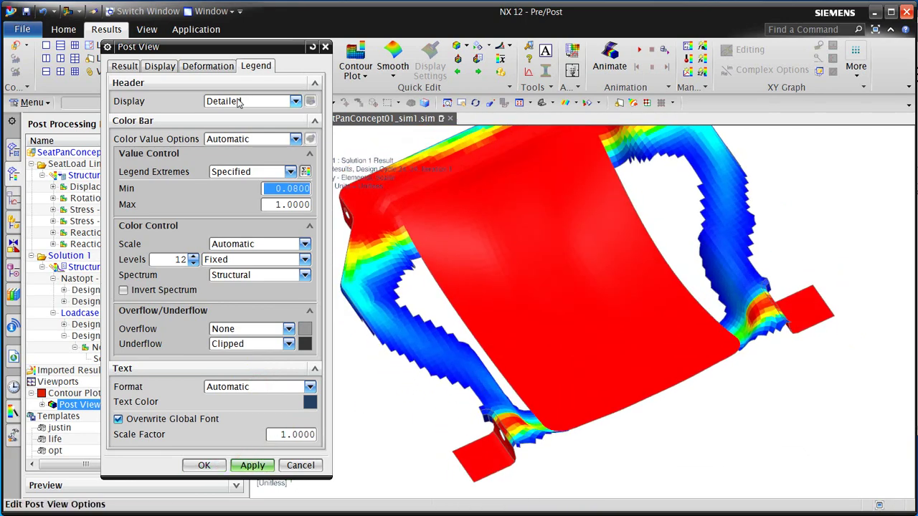
- Combine the Normalized Mass Density result at Nodes with averaging to smooth the clipped shape, and accept the post view settings
{"action": "left_click", "coordinate": [129, 67]}
{"action": "left_click", "coordinate": [264, 226]}
{"action": "left_click", "coordinate": [264, 247]}
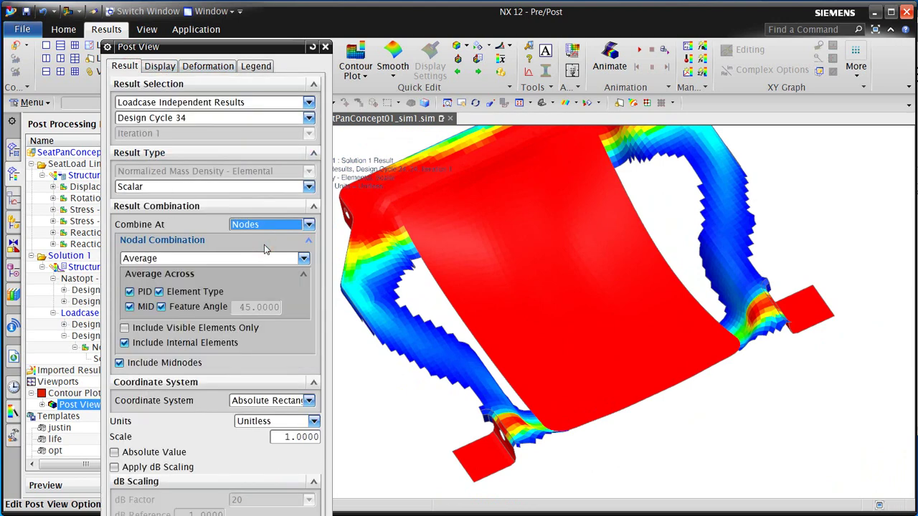
{"action": "key", "text": "Return"}
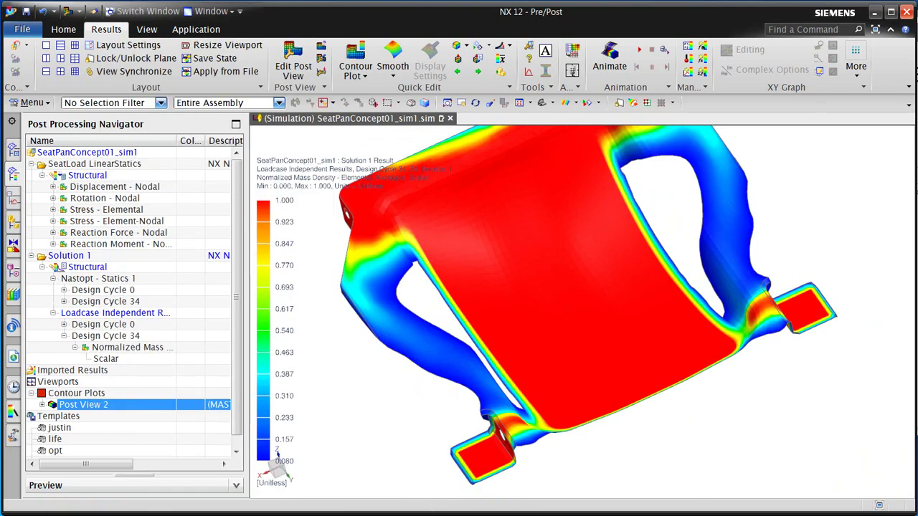
- Export the clipped seat pan density display to a JT file in the seatpanopt project folder
{"action": "middle_click_drag", "start_coordinate": [387, 405], "coordinate": [543, 437]}
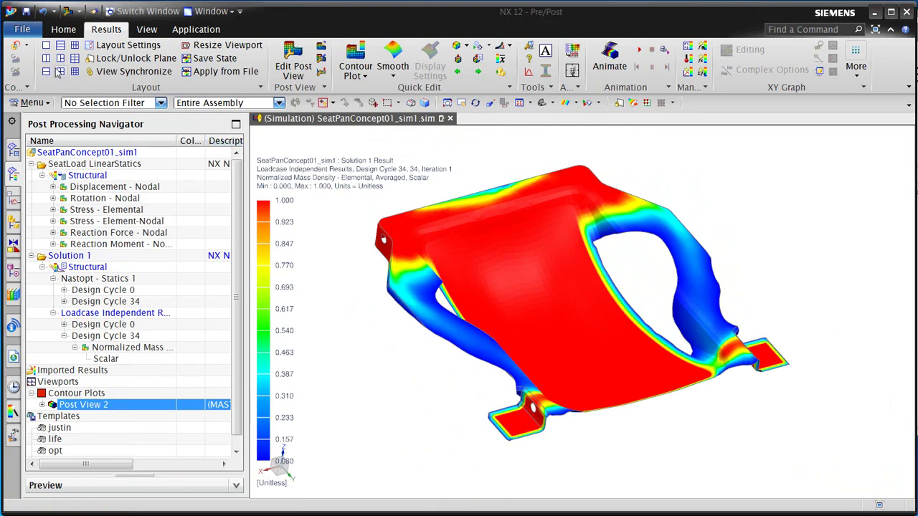
{"action": "left_click", "coordinate": [23, 32]}
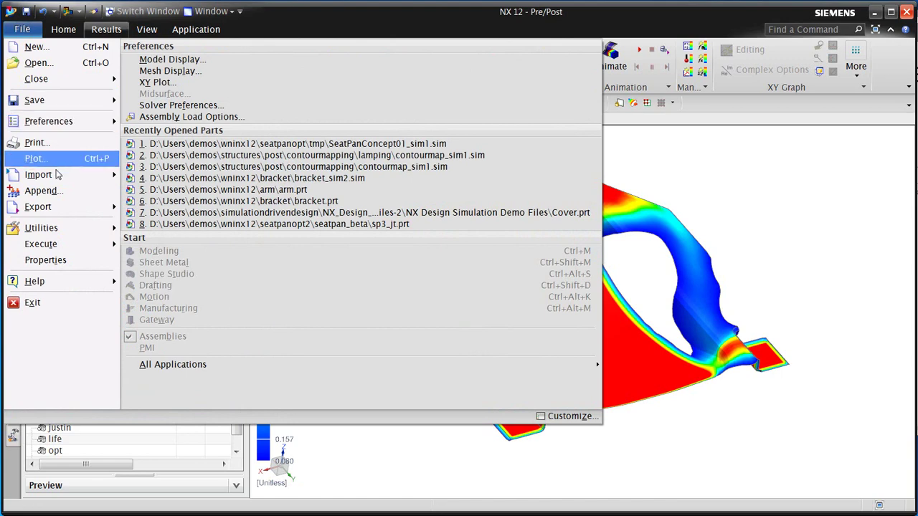
{"action": "mouse_move", "coordinate": [62, 208]}
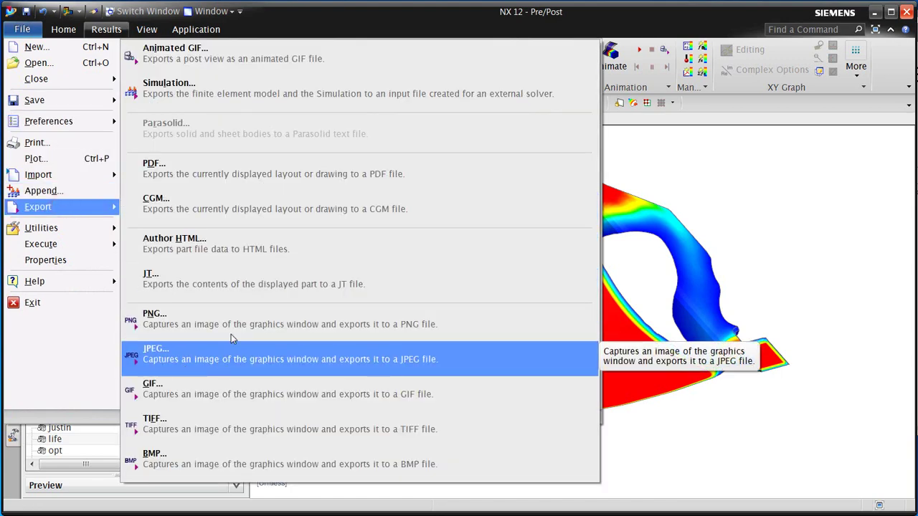
{"action": "left_click", "coordinate": [232, 284]}
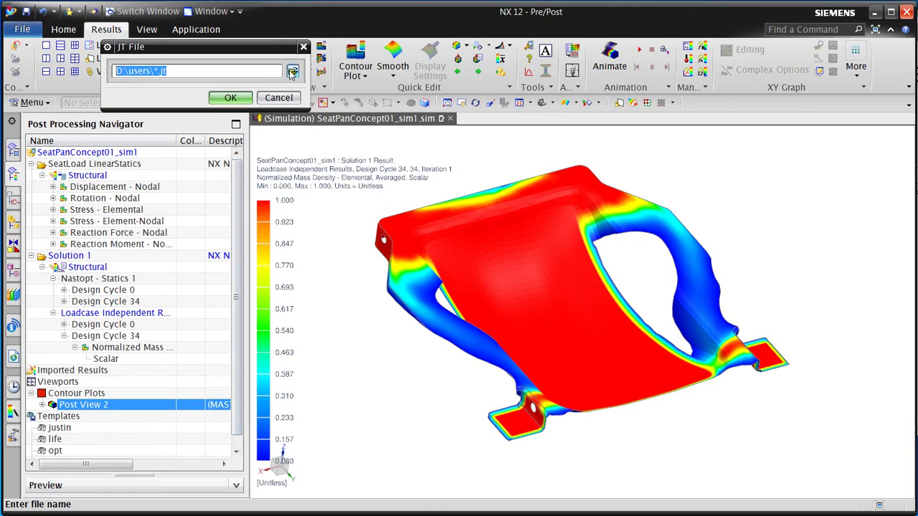
{"action": "key", "text": "ctrl+v"}
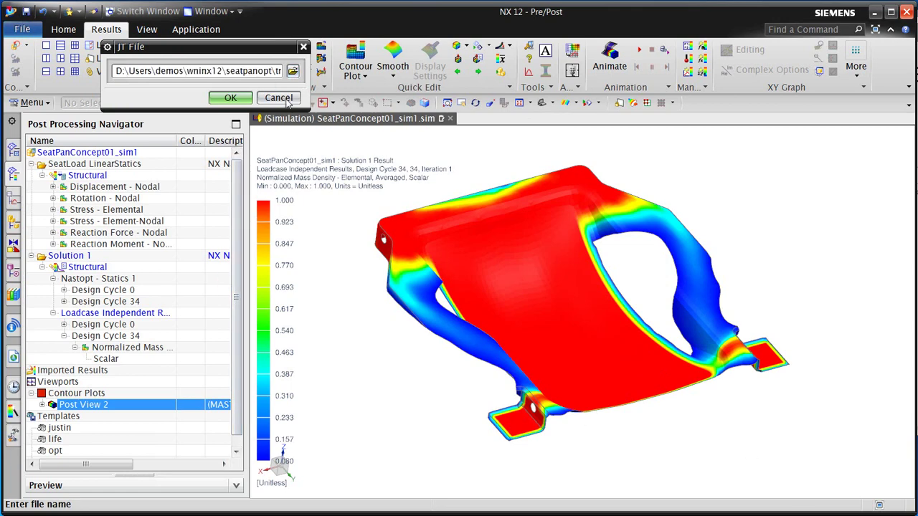
{"action": "left_click", "coordinate": [234, 98]}
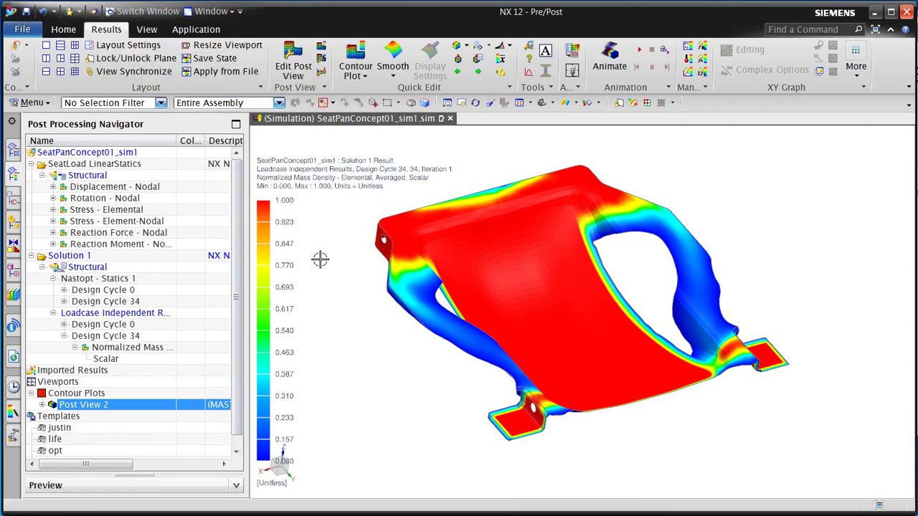
- Open the exported seat pan JT file and fit it in view
{"action": "left_click", "coordinate": [24, 33]}
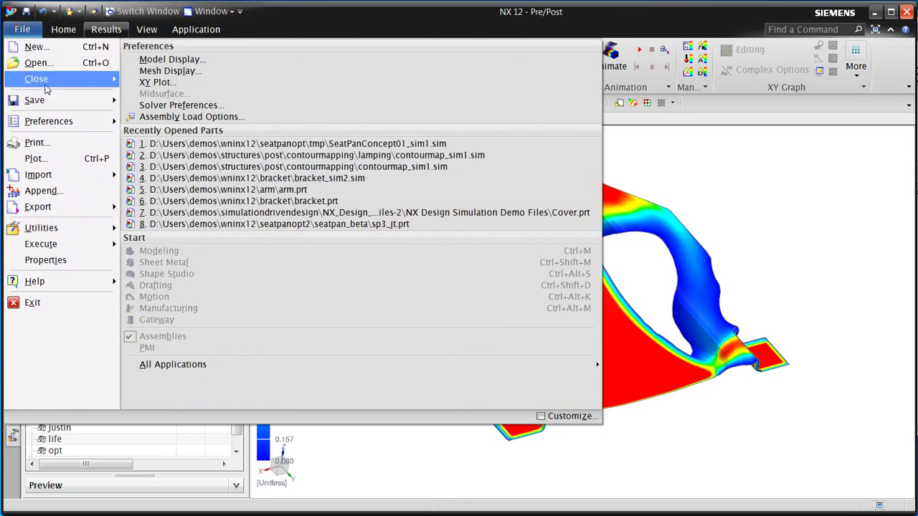
{"action": "left_click", "coordinate": [49, 61]}
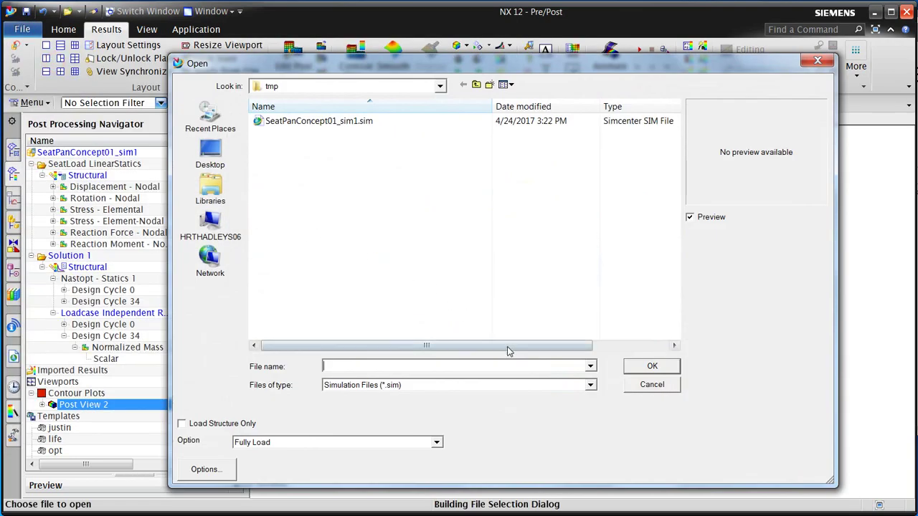
{"action": "left_click", "coordinate": [503, 385]}
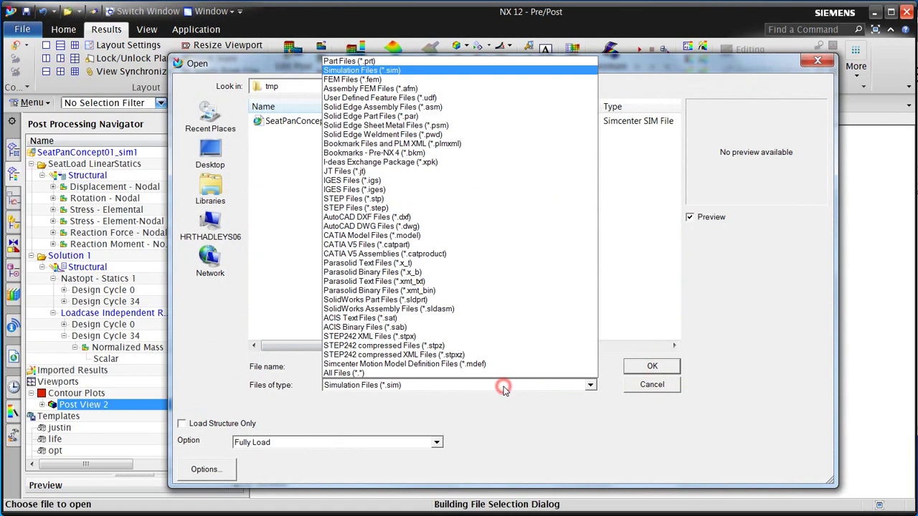
{"action": "left_click", "coordinate": [383, 175]}
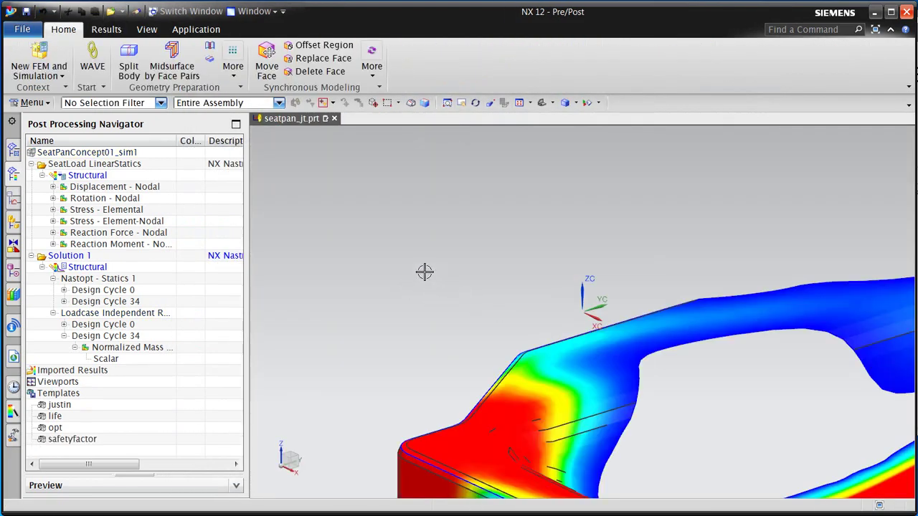
{"action": "key", "text": "ctrl+f"}
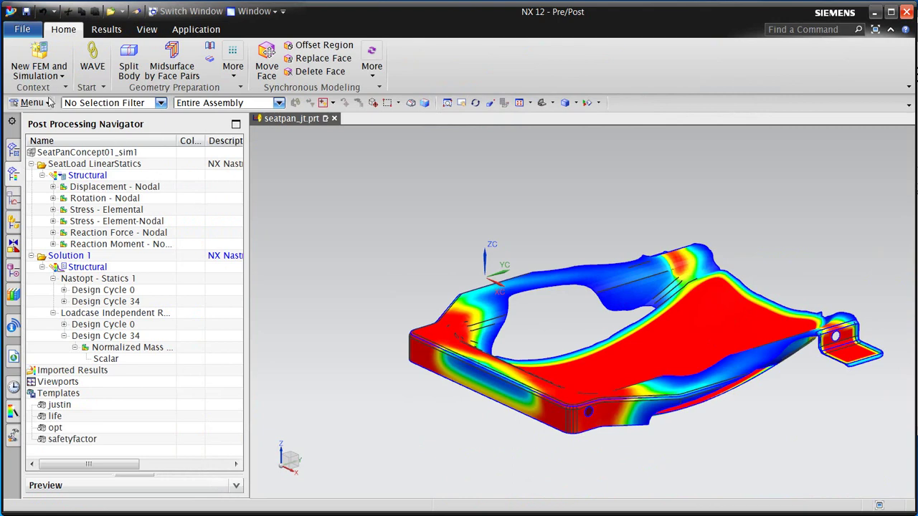
- Load the seat pan's FEM file and its idealized part from the Simulation File View, accepting the idealized part warning
{"action": "left_click", "coordinate": [13, 152]}
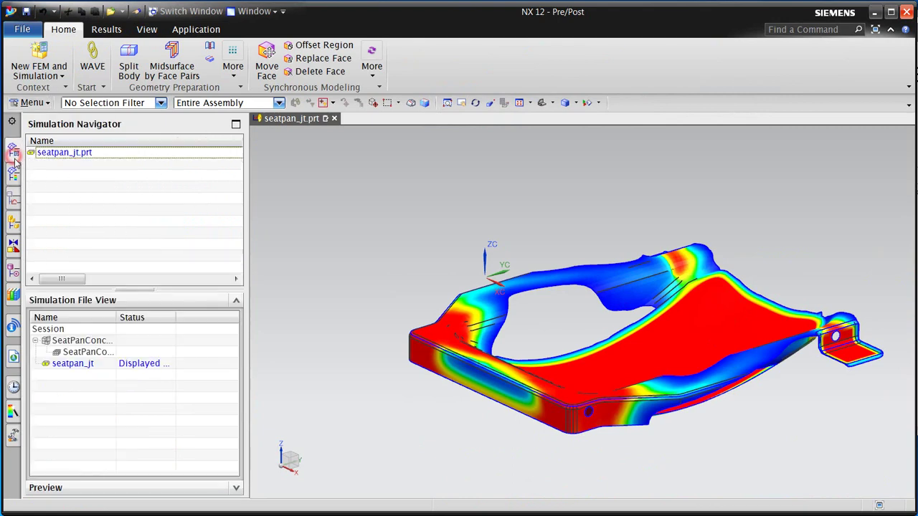
{"action": "double_click", "coordinate": [79, 352]}
{"action": "double_click", "coordinate": [61, 165]}
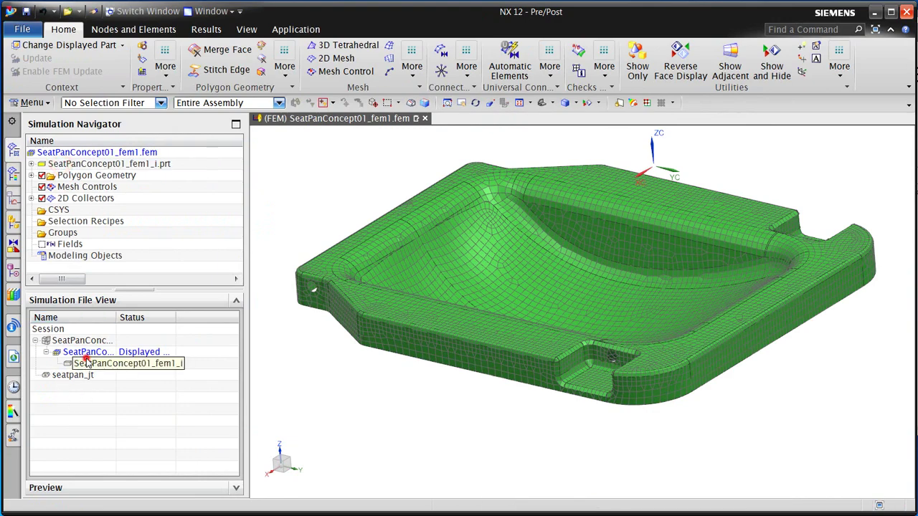
{"action": "double_click", "coordinate": [86, 363]}
{"action": "key", "text": "Return"}
- Make seatpan_jt the displayed part and save it
{"action": "double_click", "coordinate": [82, 375]}
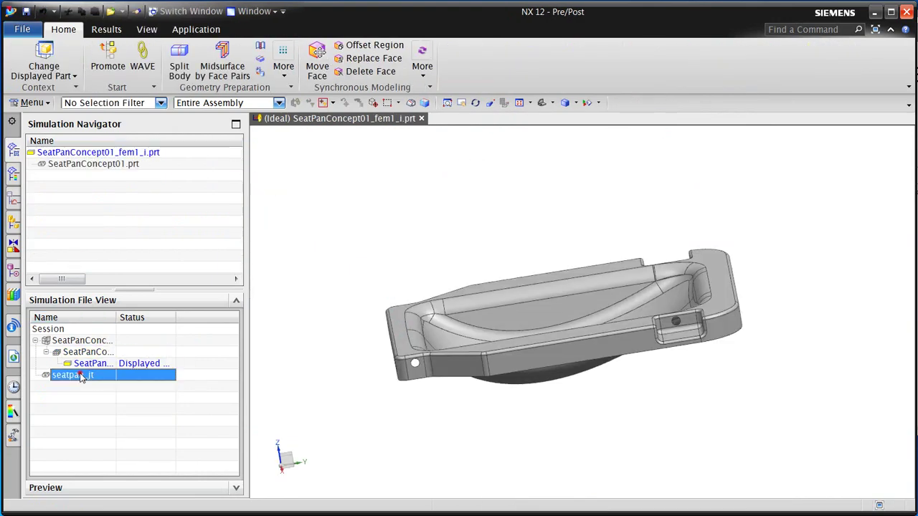
{"action": "left_click", "coordinate": [26, 11]}
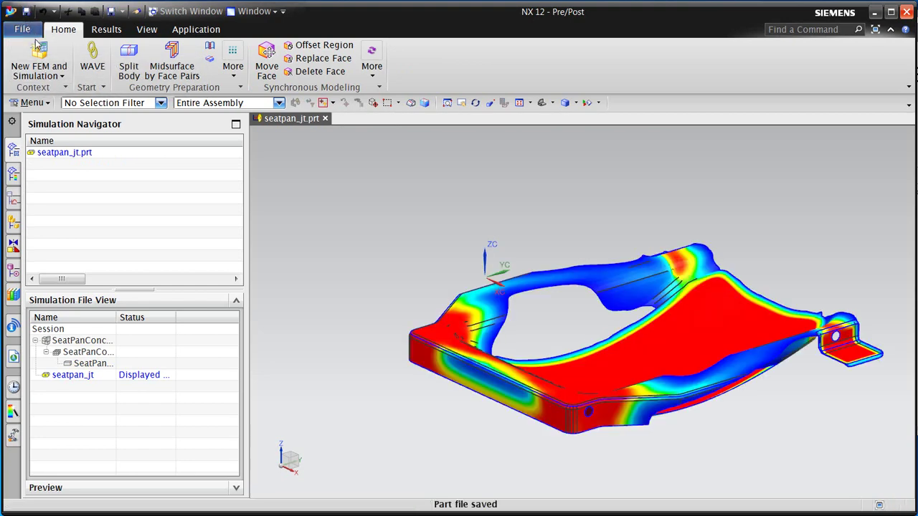
- Display the idealized part SeatPanConcept01_fem1_i again and switch to the Modeling application
{"action": "left_click", "coordinate": [193, 33]}
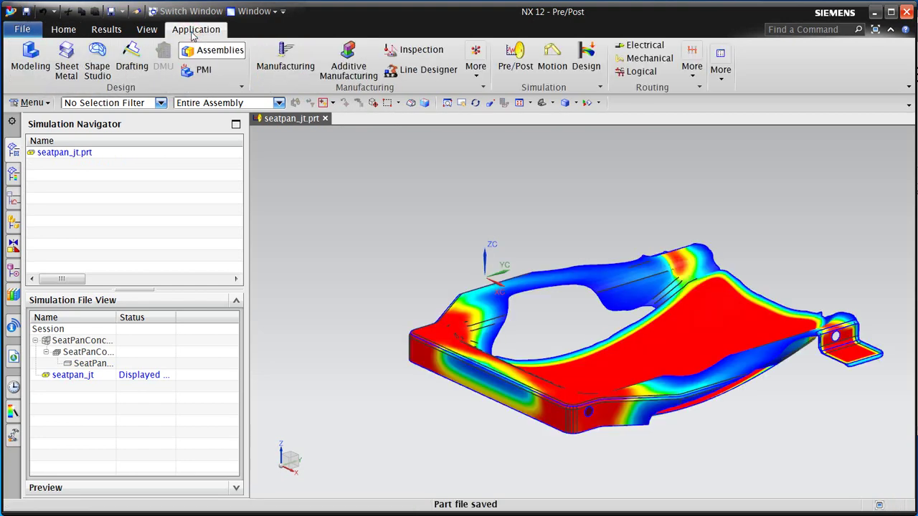
{"action": "double_click", "coordinate": [76, 363]}
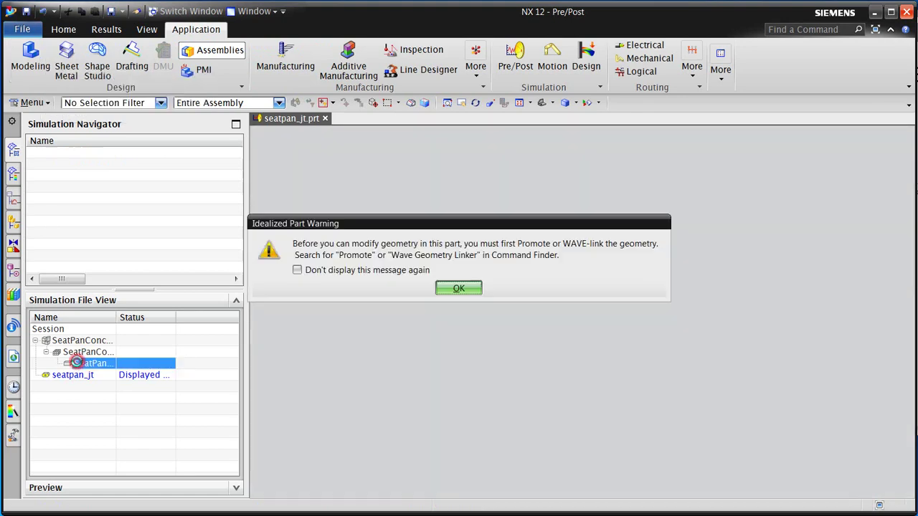
{"action": "left_click", "coordinate": [459, 288]}
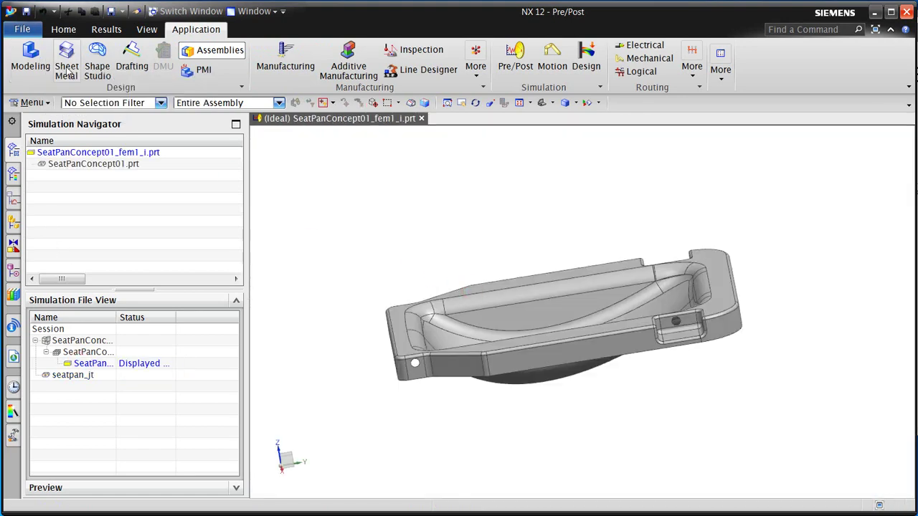
{"action": "left_click", "coordinate": [28, 45]}
- Import seatpan_jt.prt into the idealized part with the default import options, placing it at X 0, Y 0, Z 0
{"action": "left_click", "coordinate": [22, 30]}
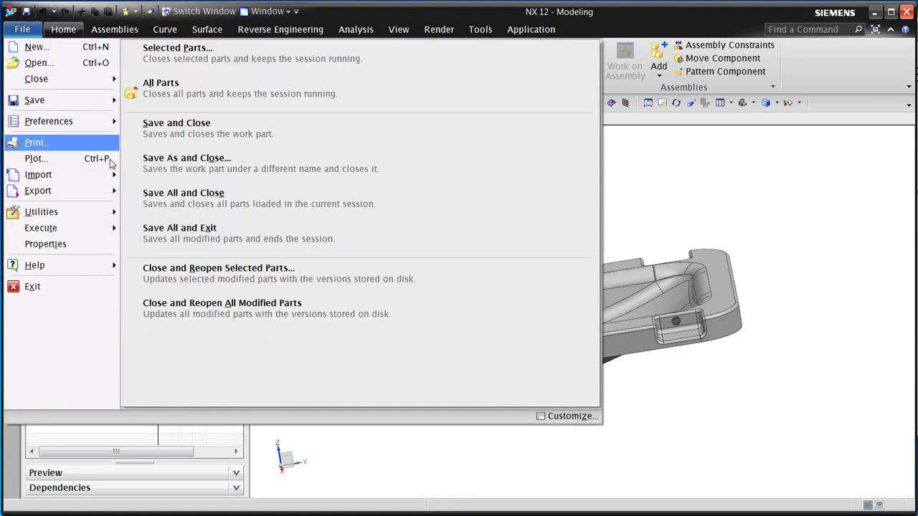
{"action": "mouse_move", "coordinate": [114, 184]}
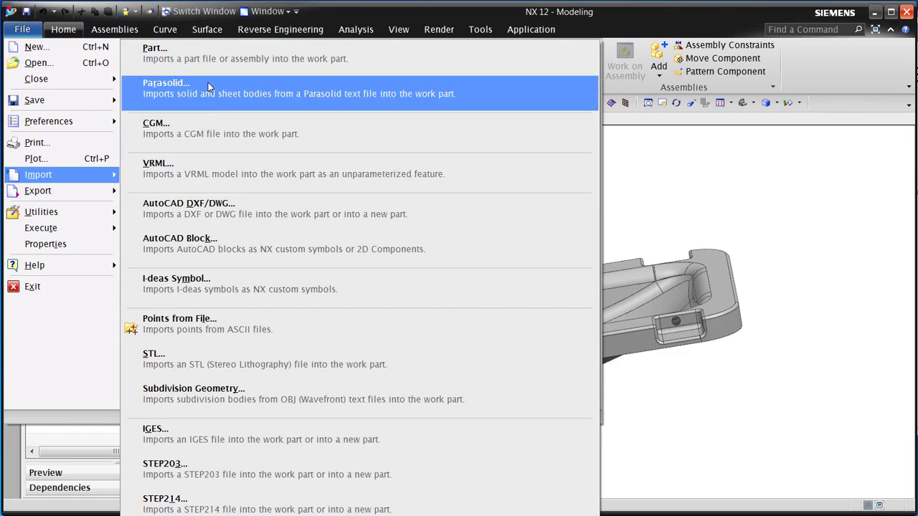
{"action": "left_click", "coordinate": [212, 64]}
{"action": "key", "text": "Return"}
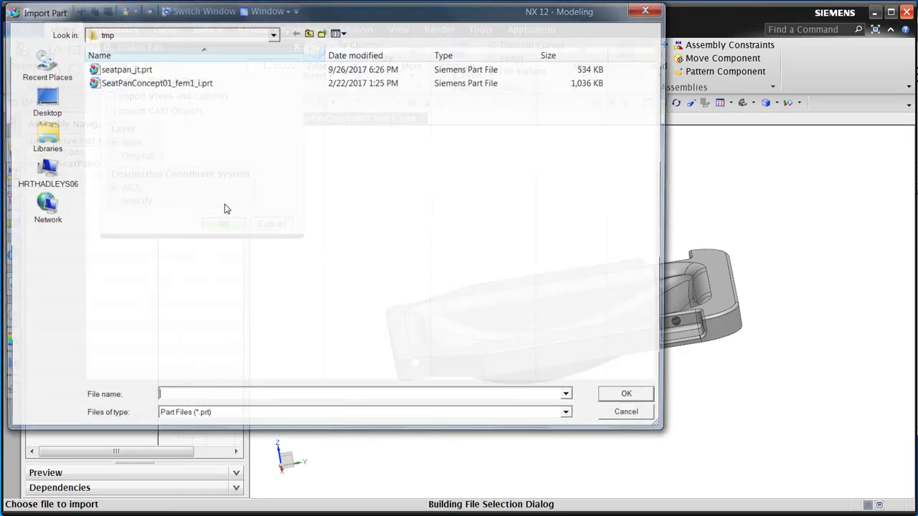
{"action": "left_click", "coordinate": [147, 68]}
{"action": "left_click", "coordinate": [620, 398]}
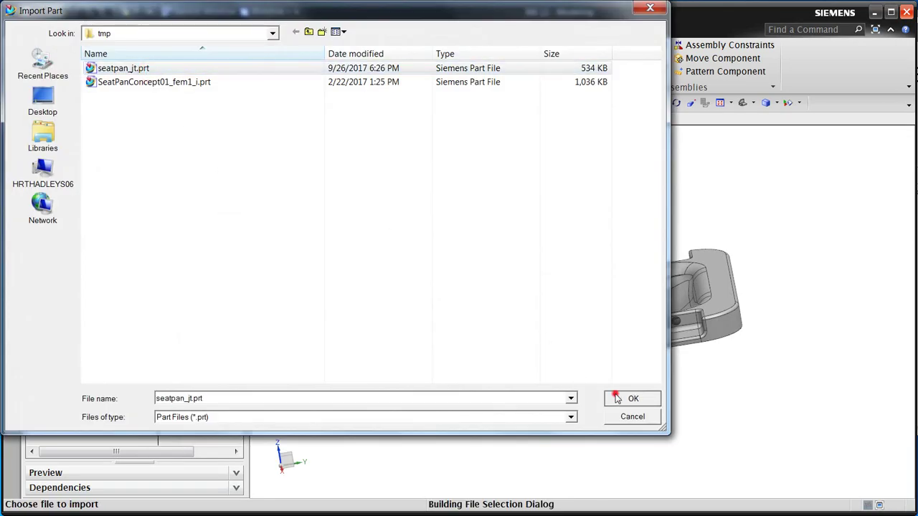
{"action": "left_click", "coordinate": [175, 273]}
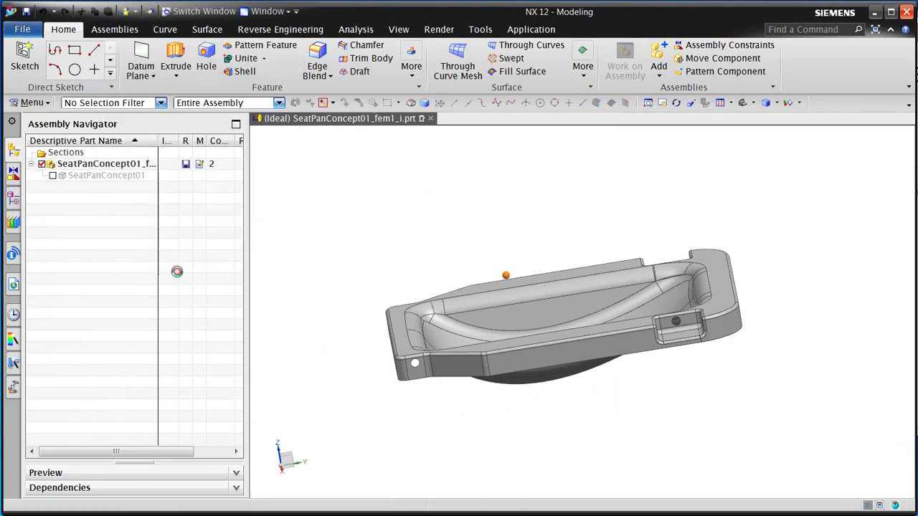
{"action": "middle_click_drag", "start_coordinate": [375, 343], "coordinate": [396, 359]}
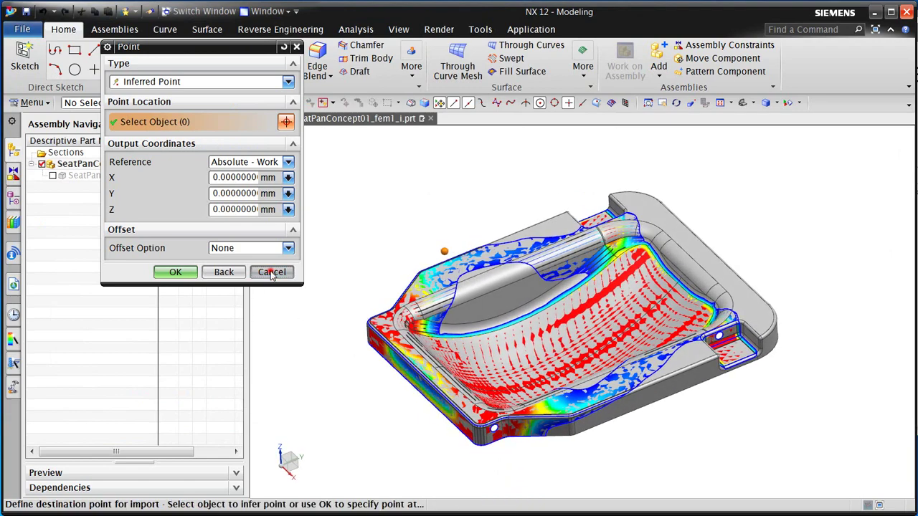
{"action": "left_click", "coordinate": [272, 272]}
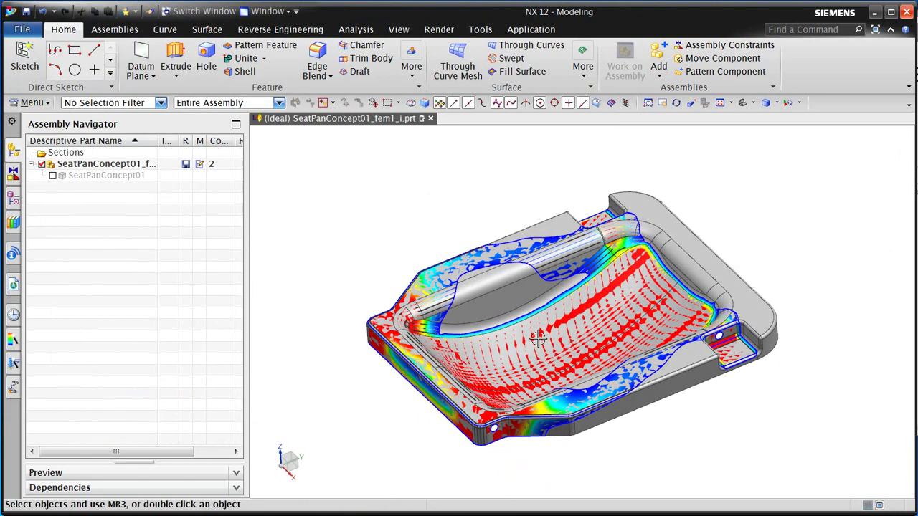
- Restrict selection to facet bodies and hide the imported colored facet body, leaving its boundary curves over the seat pan
{"action": "left_click", "coordinate": [148, 102]}
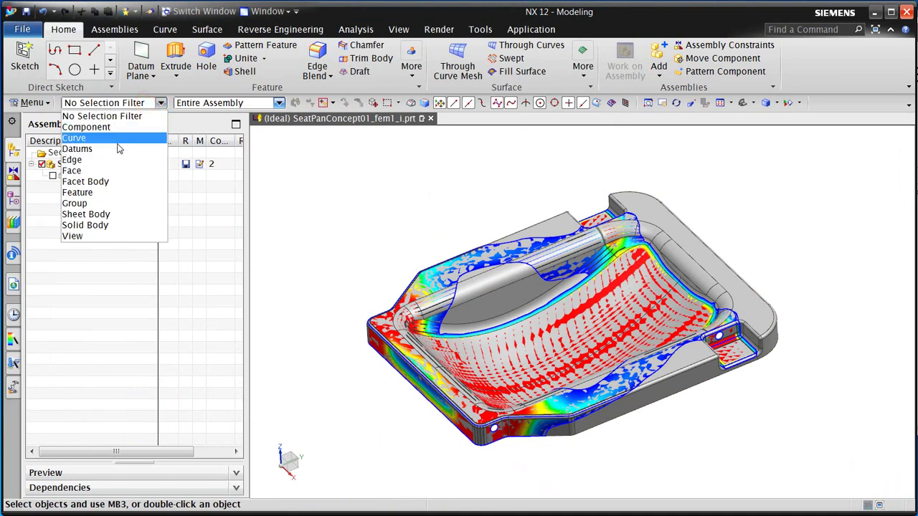
{"action": "left_click", "coordinate": [113, 181]}
{"action": "right_click", "coordinate": [527, 356]}
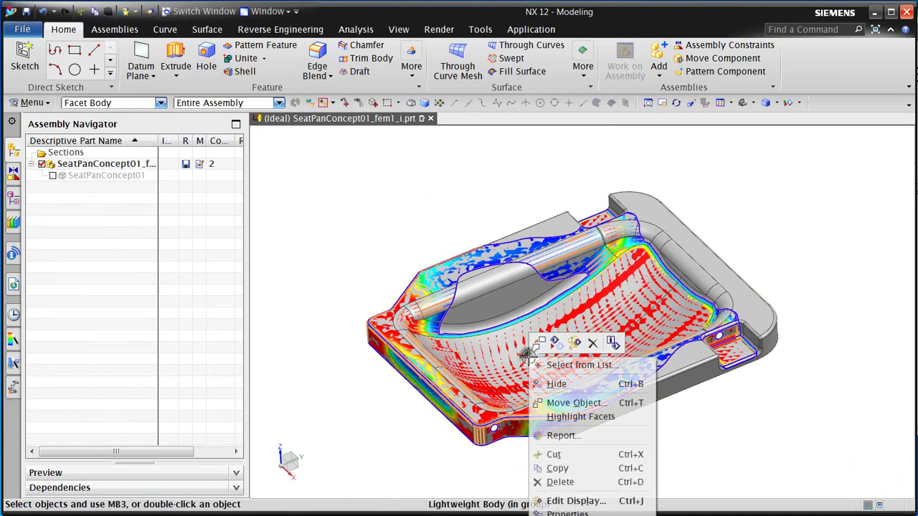
{"action": "left_click", "coordinate": [544, 380]}
{"action": "mouse_move", "coordinate": [332, 284]}
{"action": "middle_mouse_down"}
{"action": "mouse_move", "coordinate": [373, 317]}
{"action": "mouse_move", "coordinate": [317, 311]}
{"action": "mouse_move", "coordinate": [342, 285]}
{"action": "middle_mouse_up"}
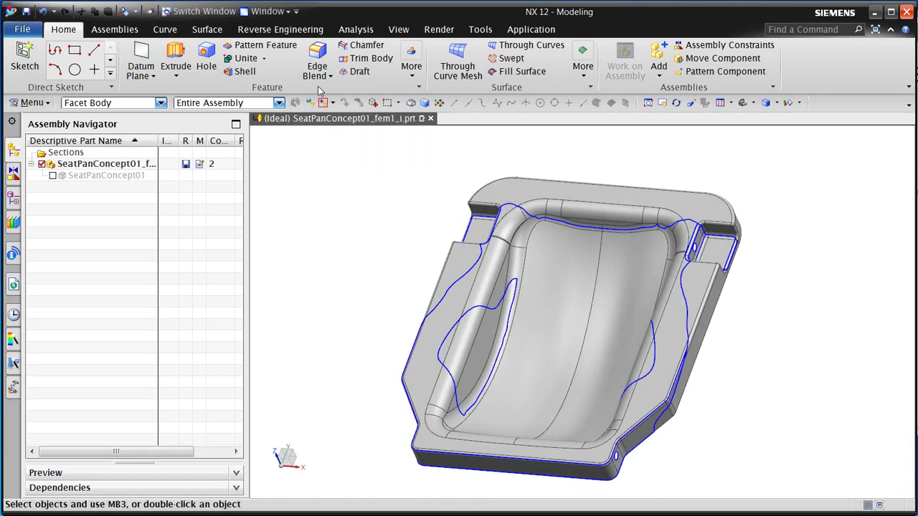
- Trim the seat pan sheet body with the closed curve loop on its side wall, using Trim Sheet with normal-to-face projection
{"action": "left_click", "coordinate": [410, 76]}
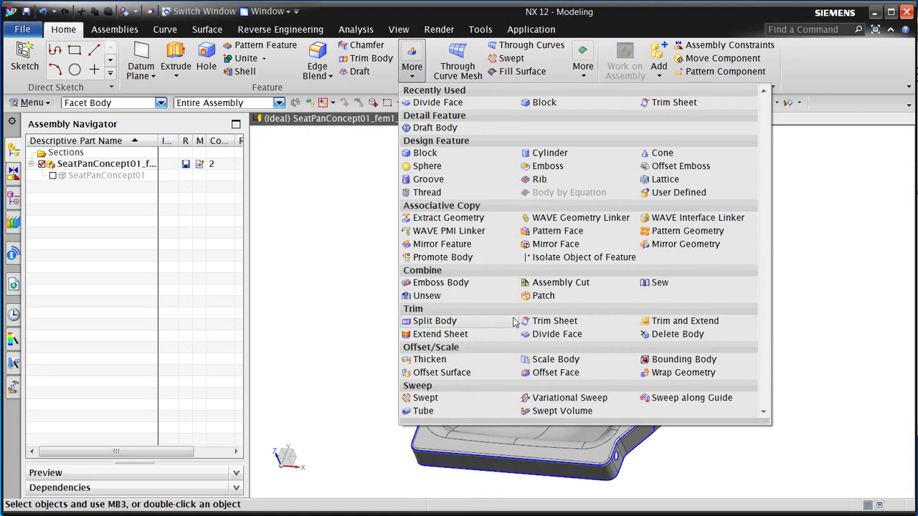
{"action": "left_click", "coordinate": [540, 322]}
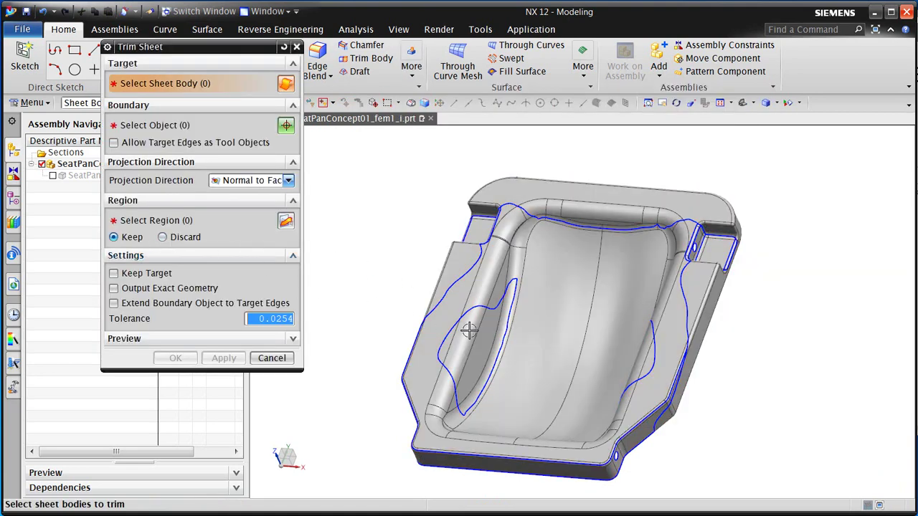
{"action": "left_click", "coordinate": [622, 283]}
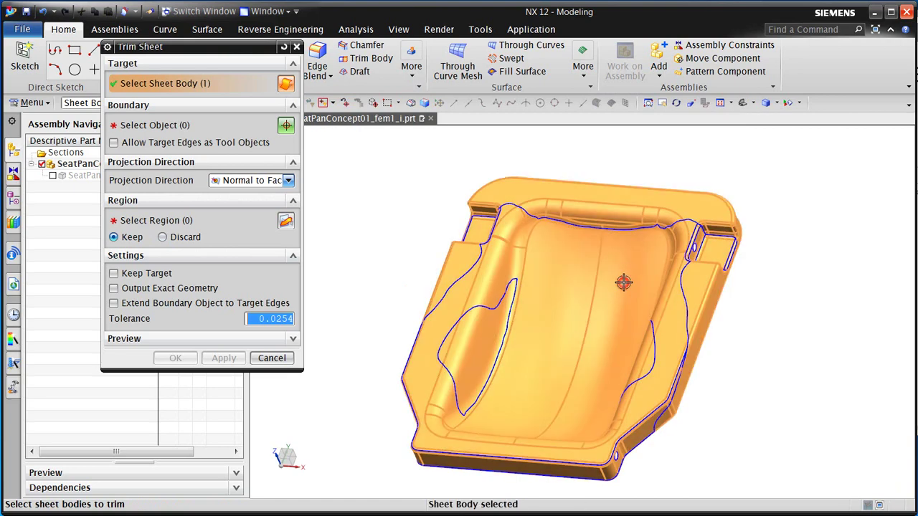
{"action": "left_click", "coordinate": [184, 125]}
{"action": "middle_click_drag", "start_coordinate": [524, 307], "coordinate": [474, 385]}
{"action": "left_click_drag", "start_coordinate": [445, 346], "coordinate": [532, 465]}
{"action": "left_click_drag", "start_coordinate": [462, 366], "coordinate": [515, 294]}
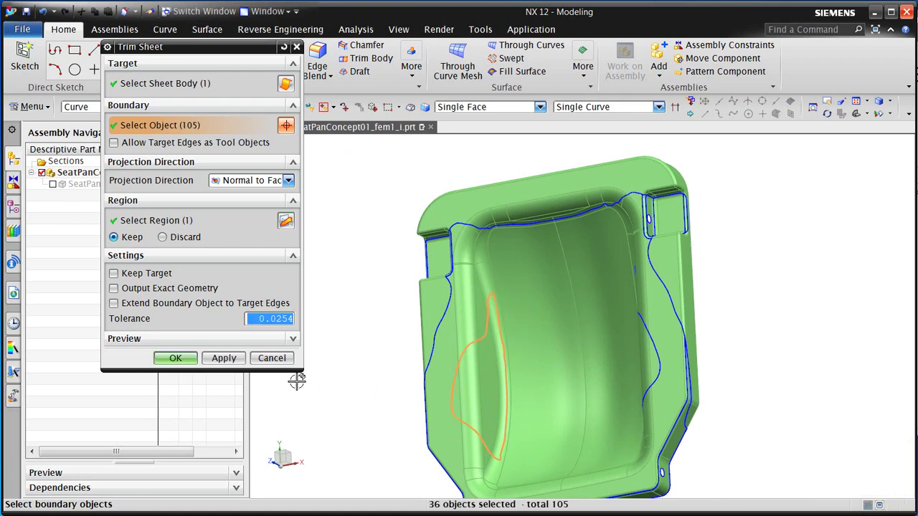
{"action": "left_click", "coordinate": [162, 357]}
{"action": "mouse_move", "coordinate": [514, 397]}
{"action": "middle_mouse_down"}
{"action": "mouse_move", "coordinate": [545, 389]}
{"action": "mouse_move", "coordinate": [496, 378]}
{"action": "mouse_move", "coordinate": [455, 338]}
{"action": "mouse_move", "coordinate": [459, 376]}
{"action": "mouse_move", "coordinate": [495, 408]}
{"action": "mouse_move", "coordinate": [531, 394]}
{"action": "middle_mouse_up"}
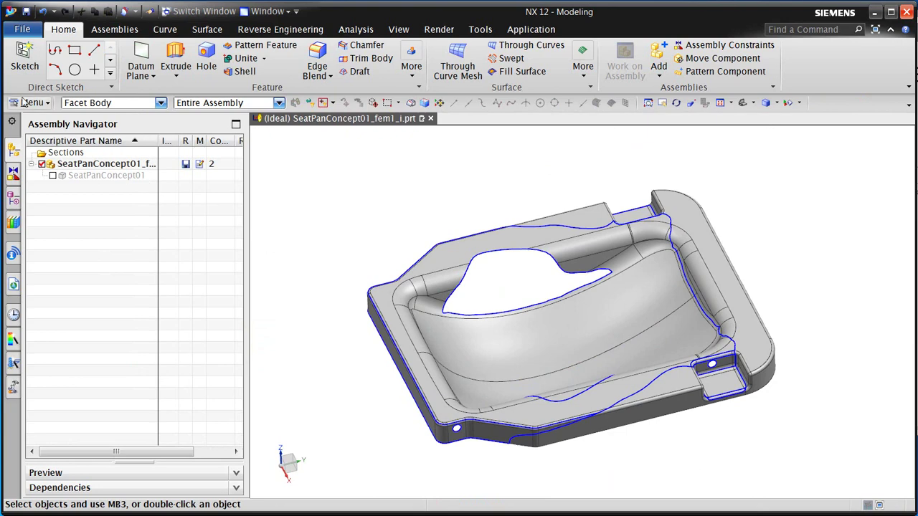
- Switch to the Pre/Post application, display SeatPanConcept01_fem1, and close the polygon body update log
{"action": "left_click", "coordinate": [31, 103]}
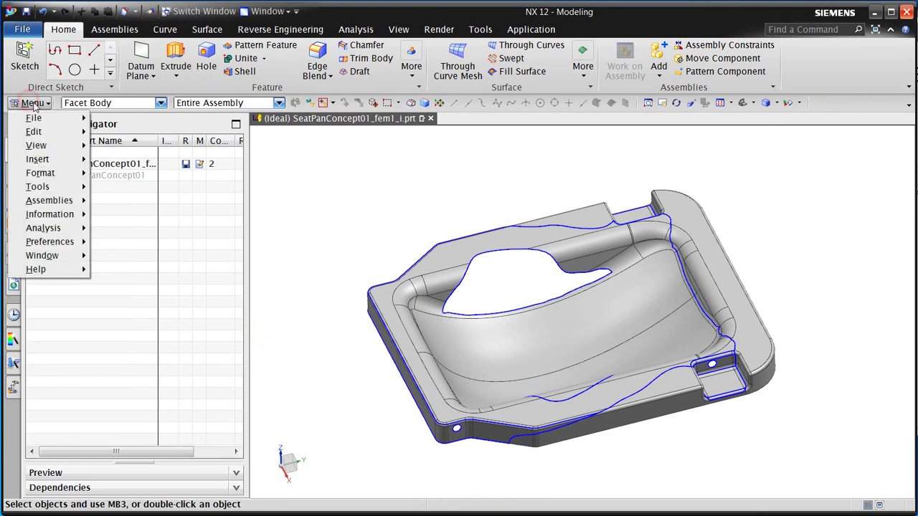
{"action": "left_click", "coordinate": [534, 30]}
{"action": "left_click", "coordinate": [536, 29]}
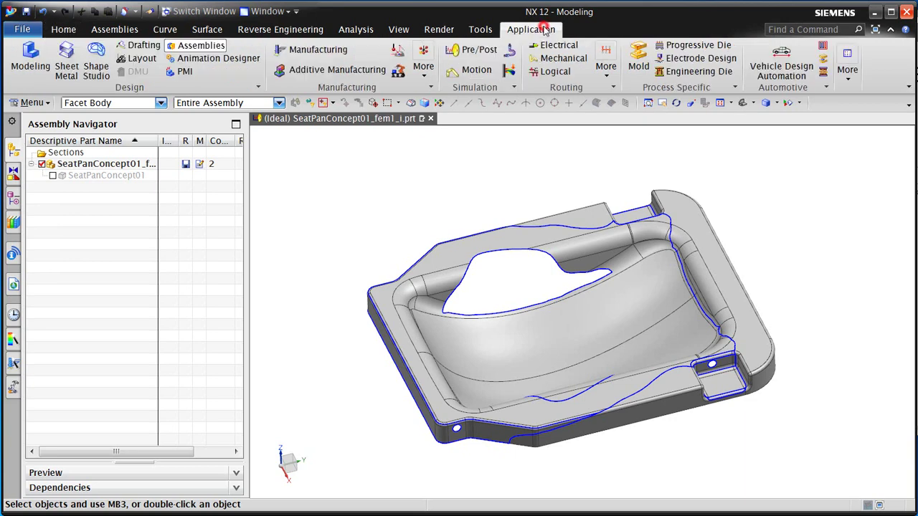
{"action": "left_click", "coordinate": [479, 50]}
{"action": "left_click", "coordinate": [94, 352]}
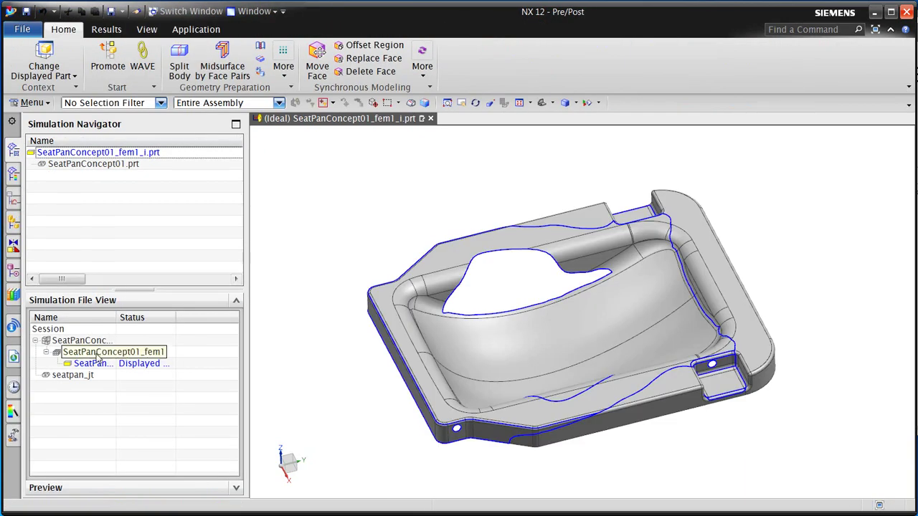
{"action": "double_click", "coordinate": [94, 352]}
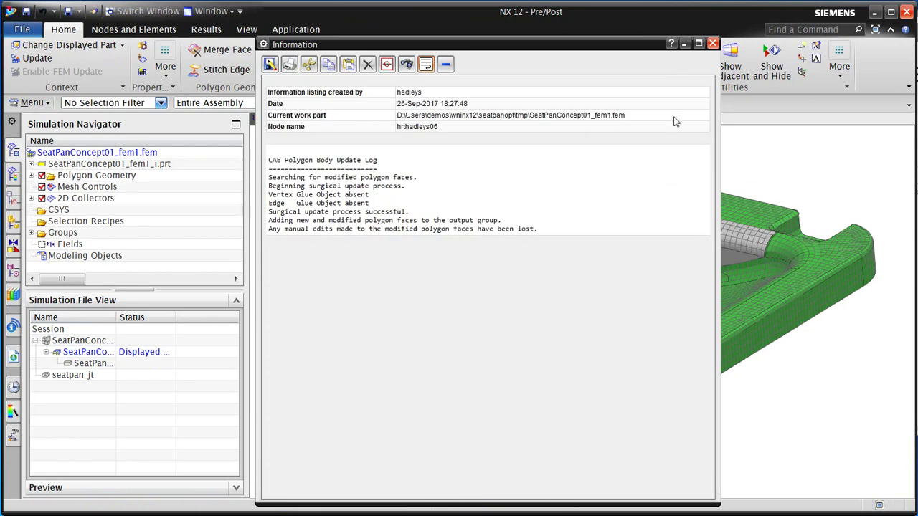
{"action": "left_click", "coordinate": [713, 44]}
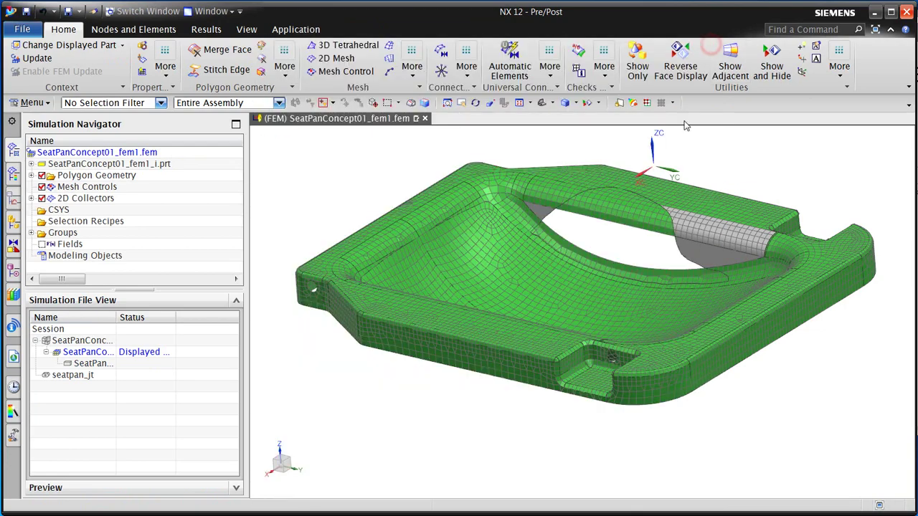
- Update the finite element model to remesh the seat pan around the trimmed opening, and fit the model in view
{"action": "middle_click_drag", "start_coordinate": [622, 273], "coordinate": [596, 198]}
{"action": "scroll", "coordinate": [596, 198], "scroll_direction": "up", "scroll_amount": 3}
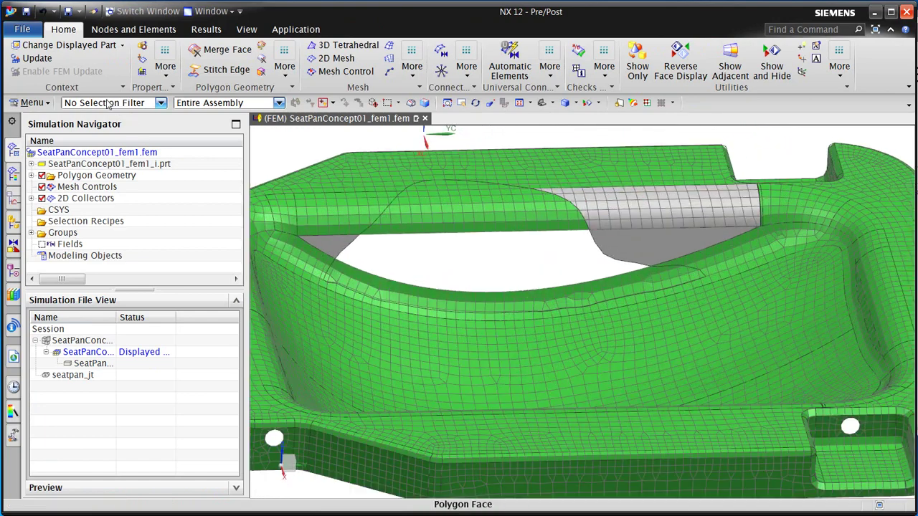
{"action": "left_click", "coordinate": [34, 61]}
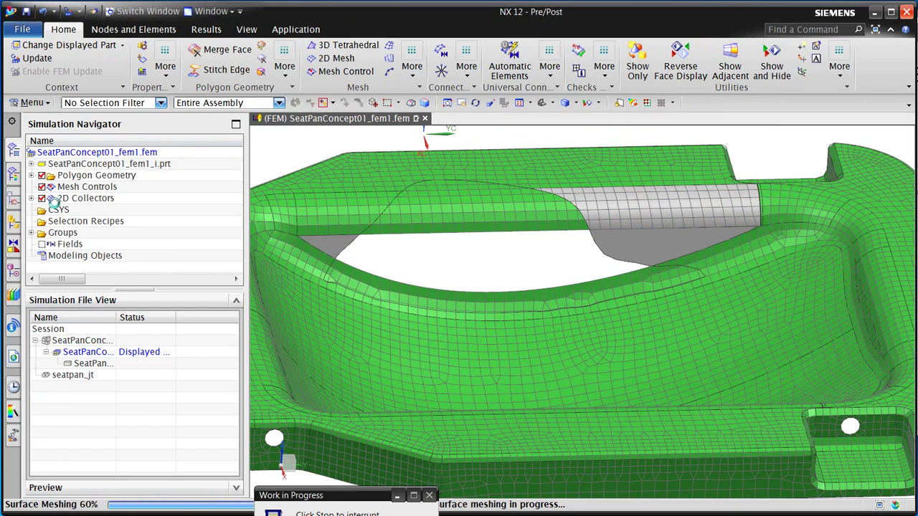
{"action": "middle_click_drag", "start_coordinate": [512, 335], "coordinate": [551, 355]}
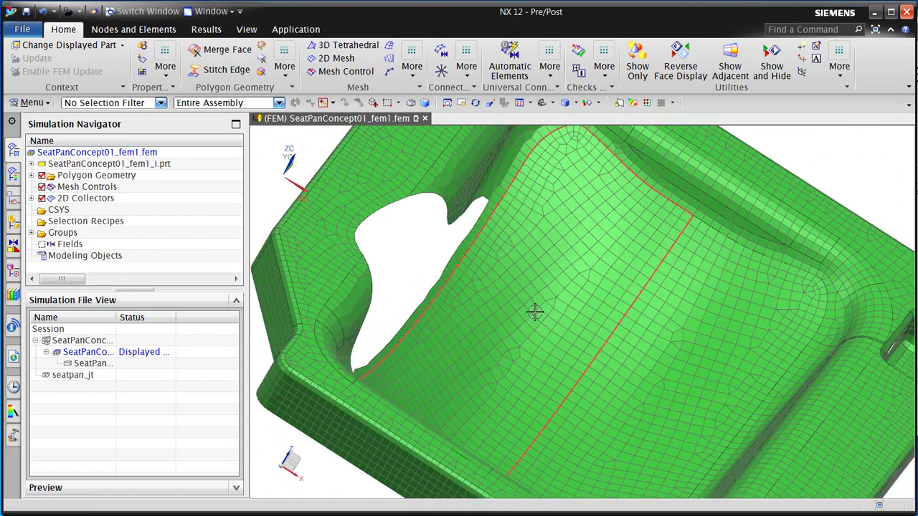
{"action": "key", "text": "ctrl+f"}
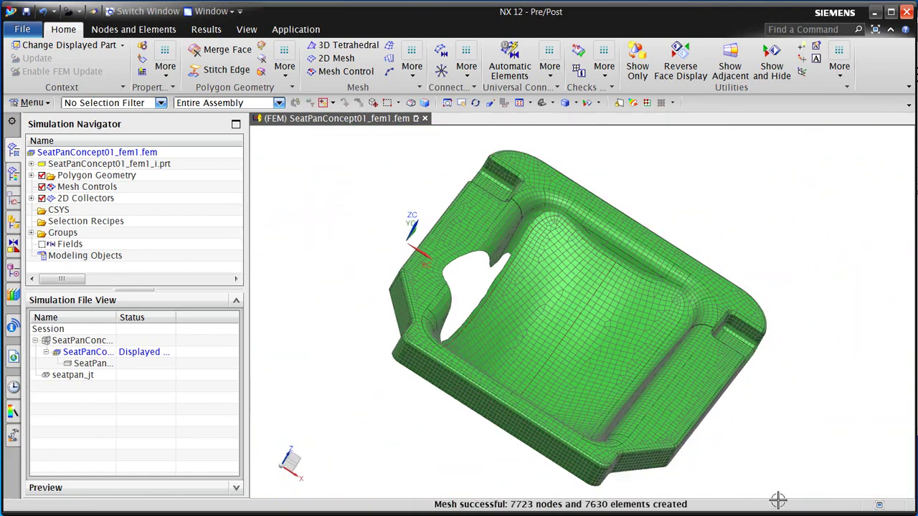